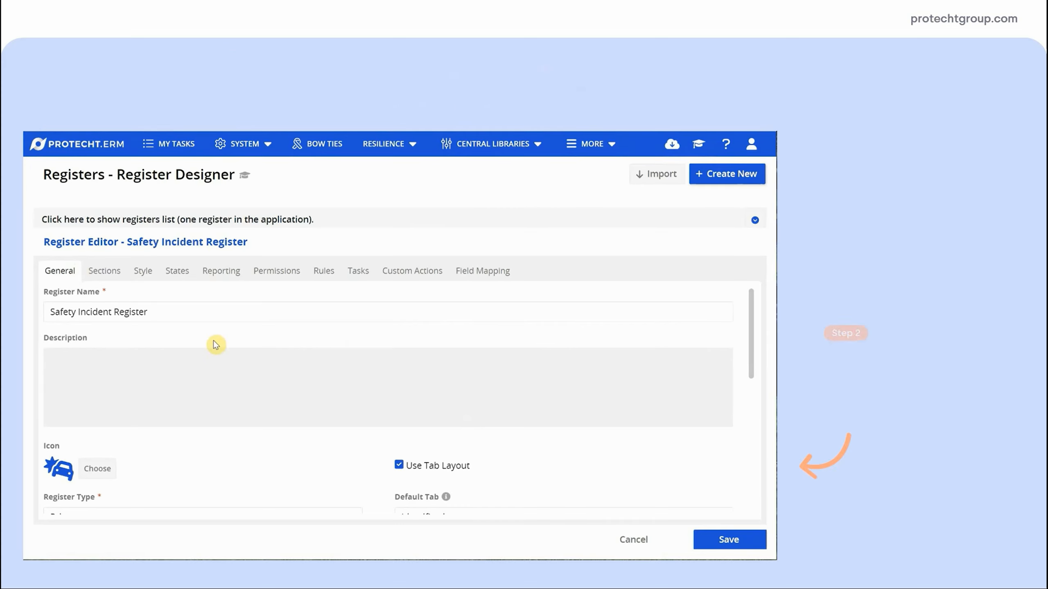
# Open the Safety Incident Register's states and add a new state named Under Management Review.
pyautogui.moveTo(754, 319); pyautogui.dragTo(758, 391)
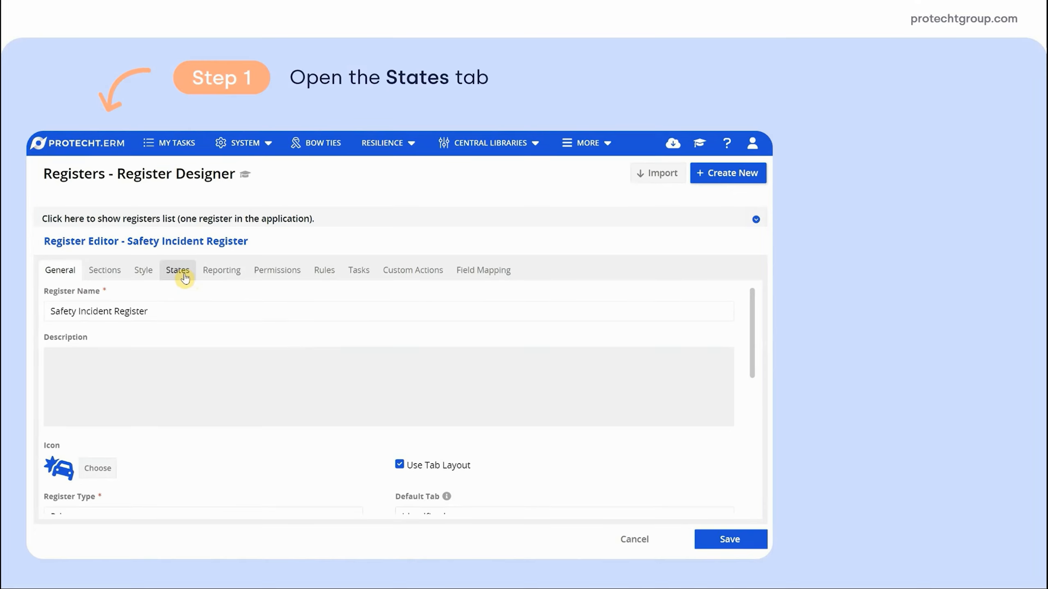
pyautogui.click(184, 275)
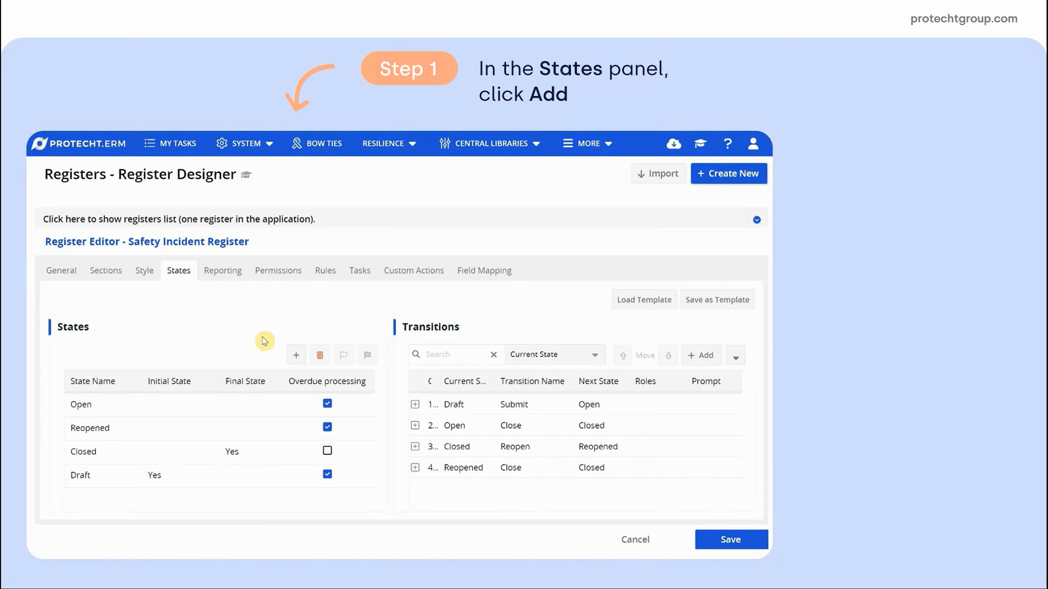
pyautogui.click(296, 357)
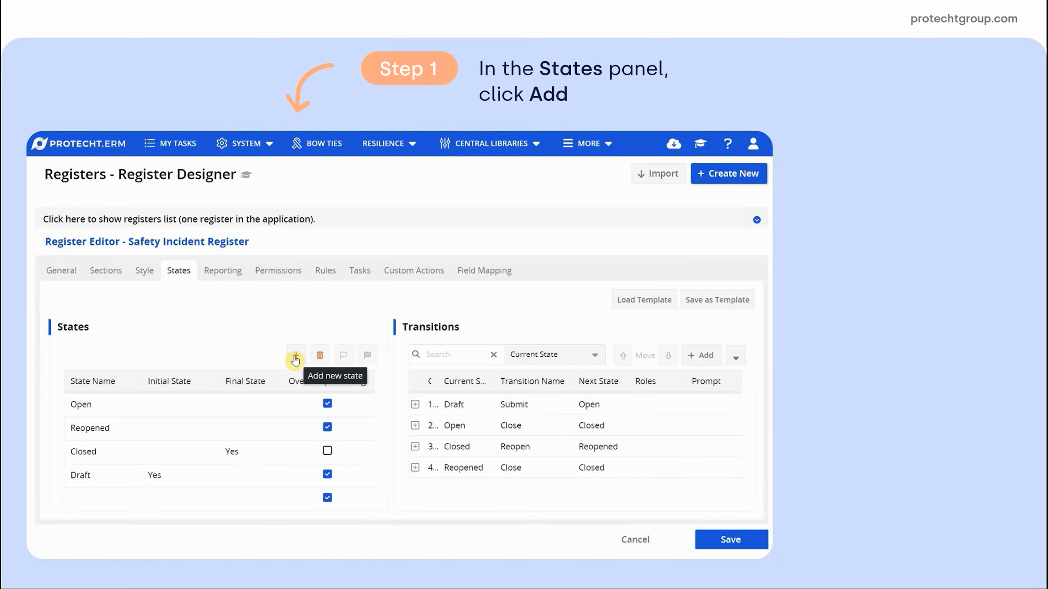
pyautogui.click(127, 503)
pyautogui.write('Under Management')
pyautogui.press('Return')
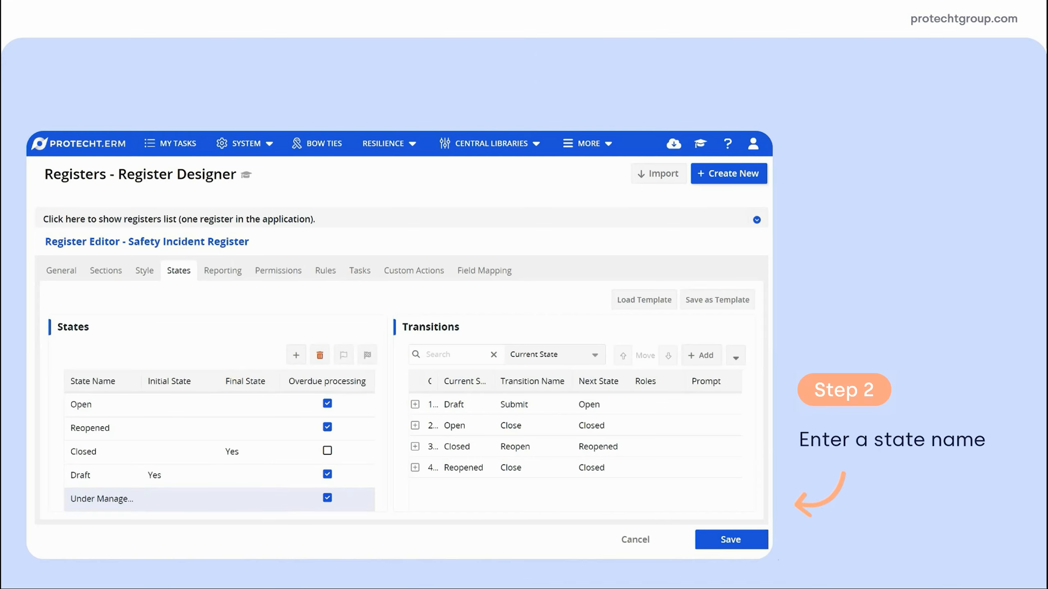
# Add another register state named Under Investigation.
pyautogui.click(298, 355)
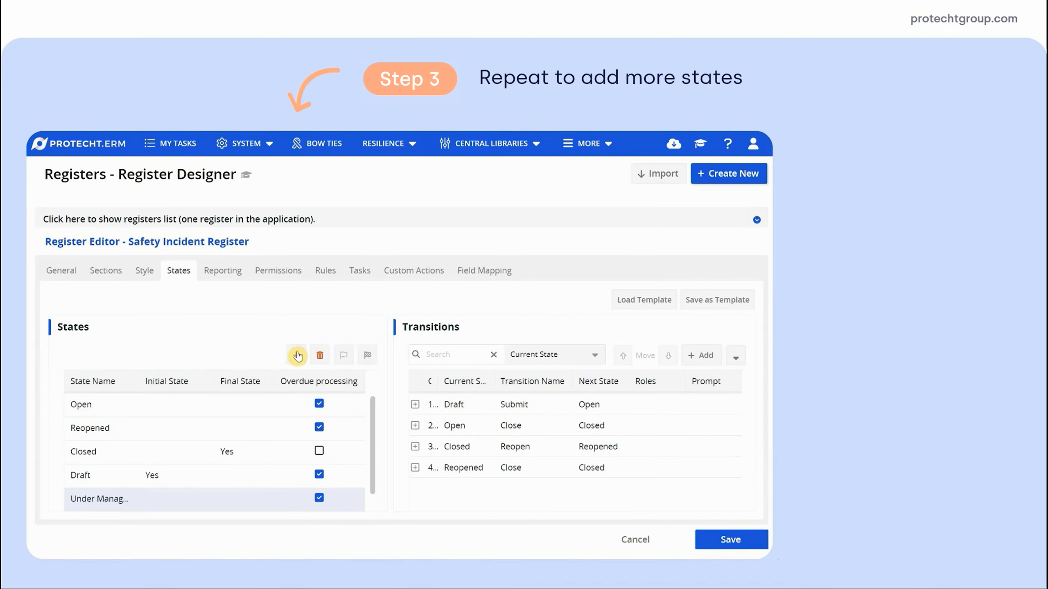
pyautogui.click(121, 509)
pyautogui.write('Under Investigation')
pyautogui.press('Return')
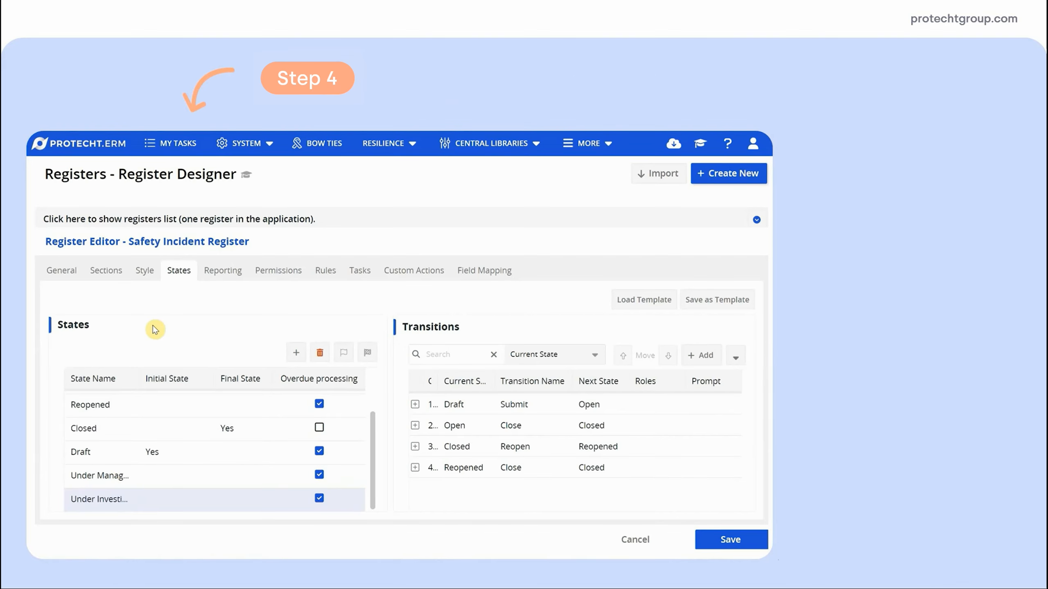
# Delete the Open state from the register's states.
pyautogui.moveTo(372, 439); pyautogui.dragTo(373, 397)
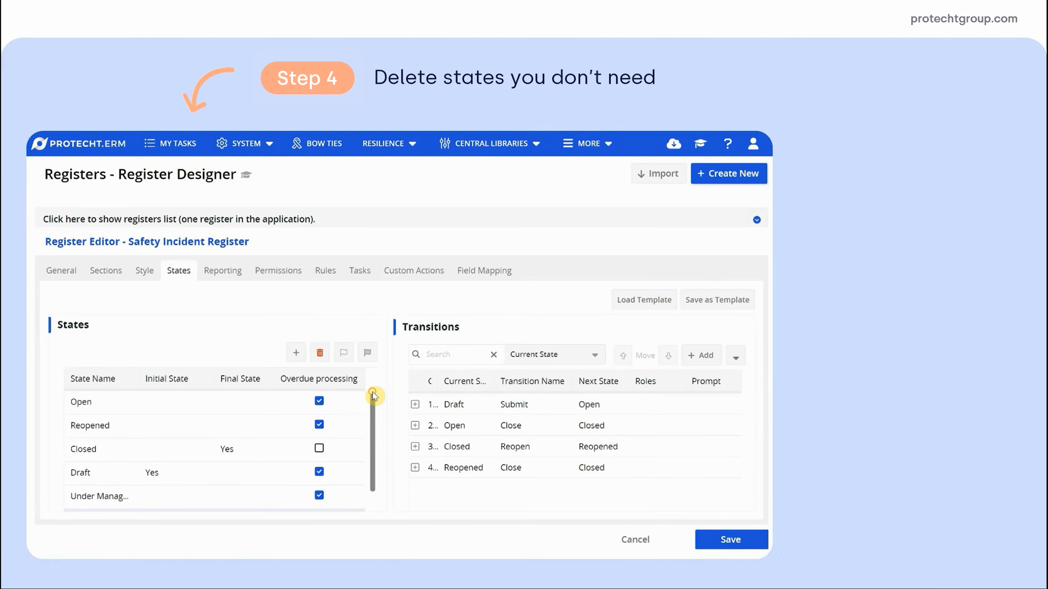
pyautogui.click(171, 408)
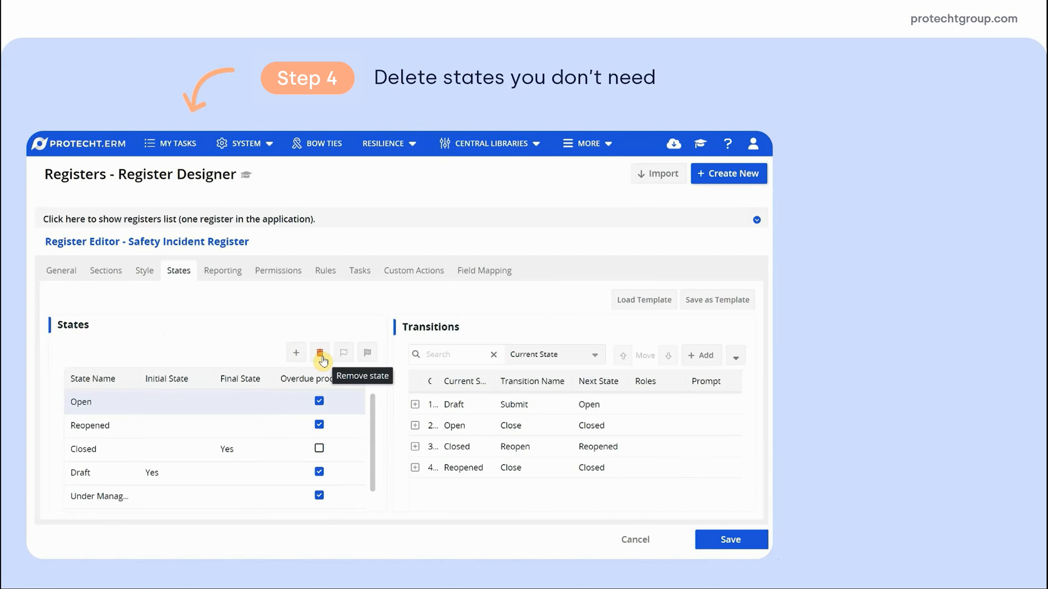
pyautogui.click(320, 353)
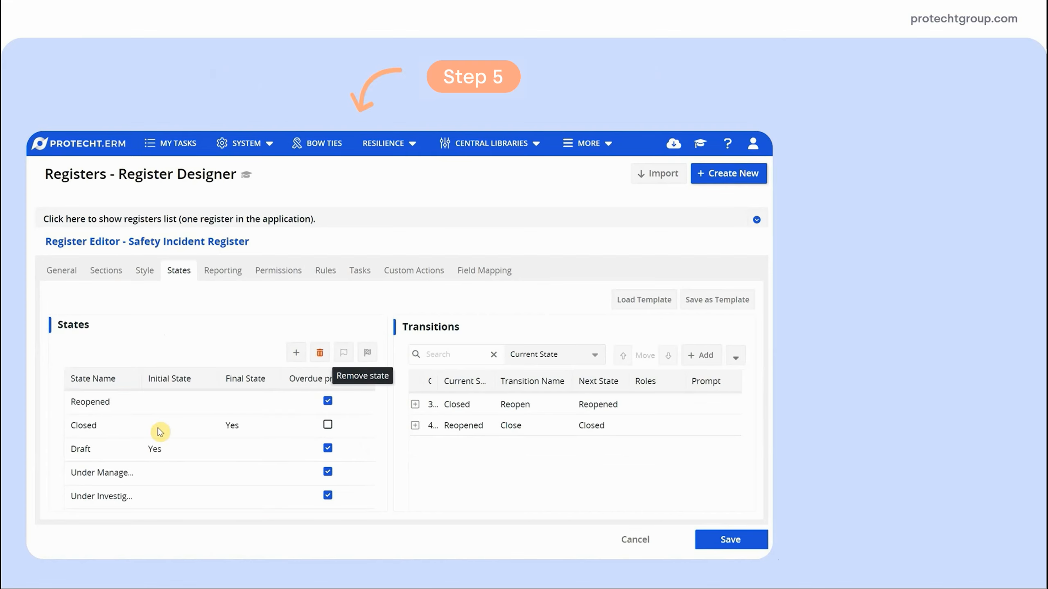
# Try setting the Reopened state as initial and as final, and restore Draft as the initial state.
pyautogui.click(243, 407)
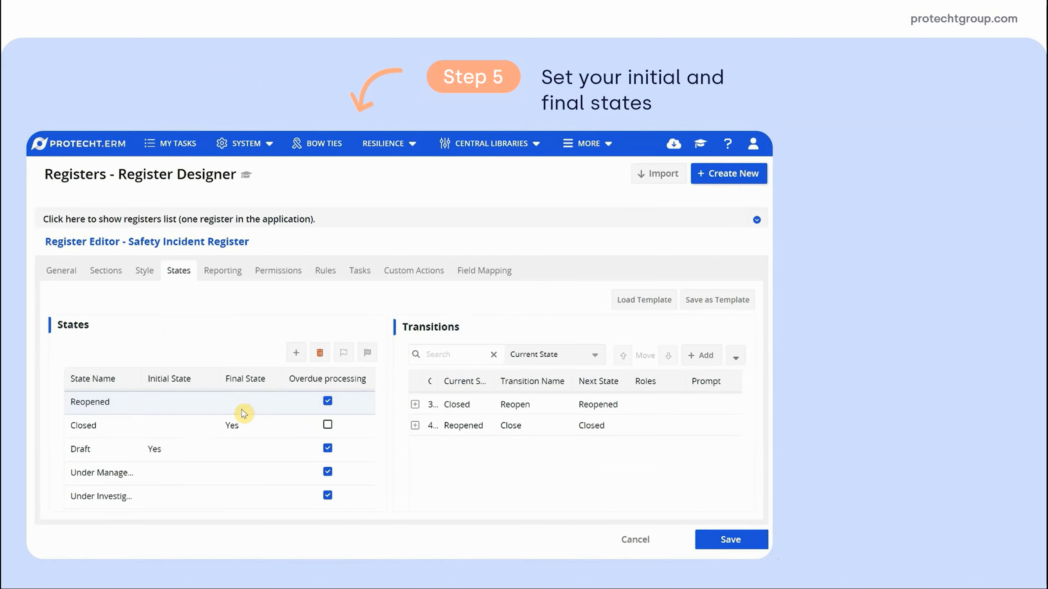
pyautogui.click(345, 353)
pyautogui.click(153, 454)
pyautogui.click(344, 355)
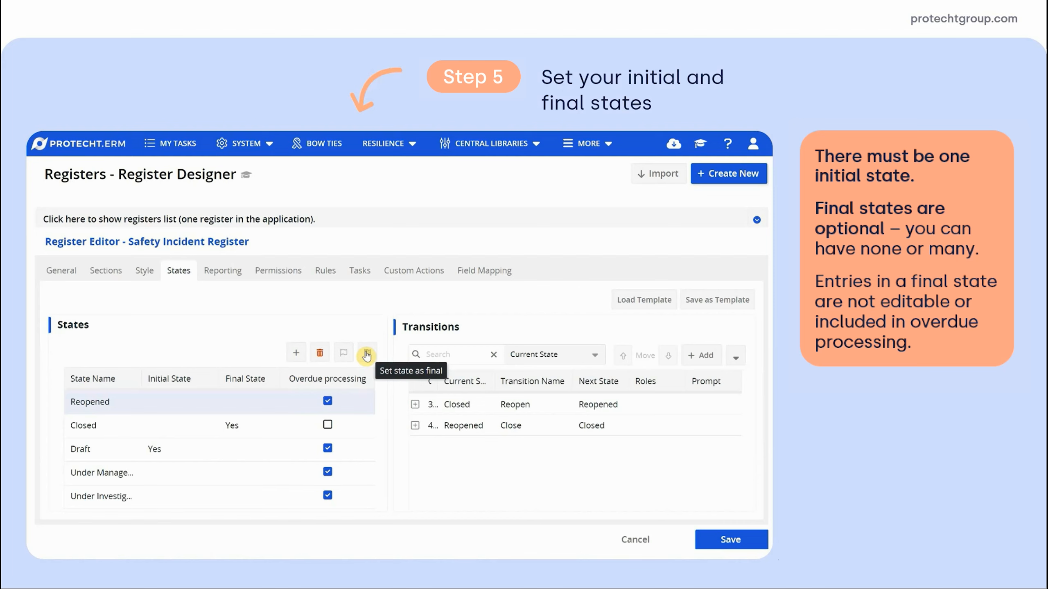
pyautogui.click(366, 354)
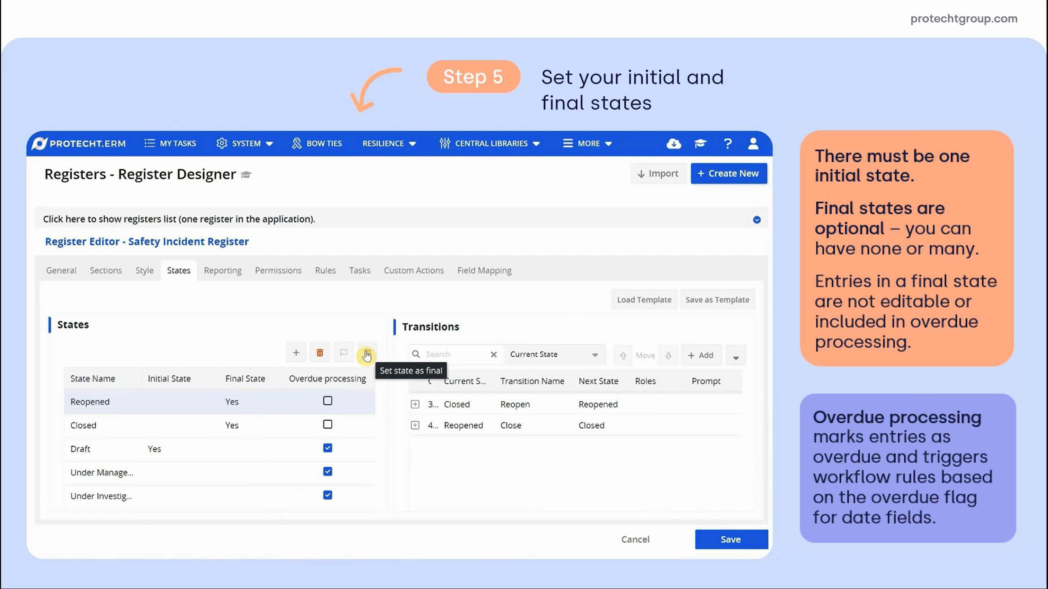
pyautogui.click(327, 402)
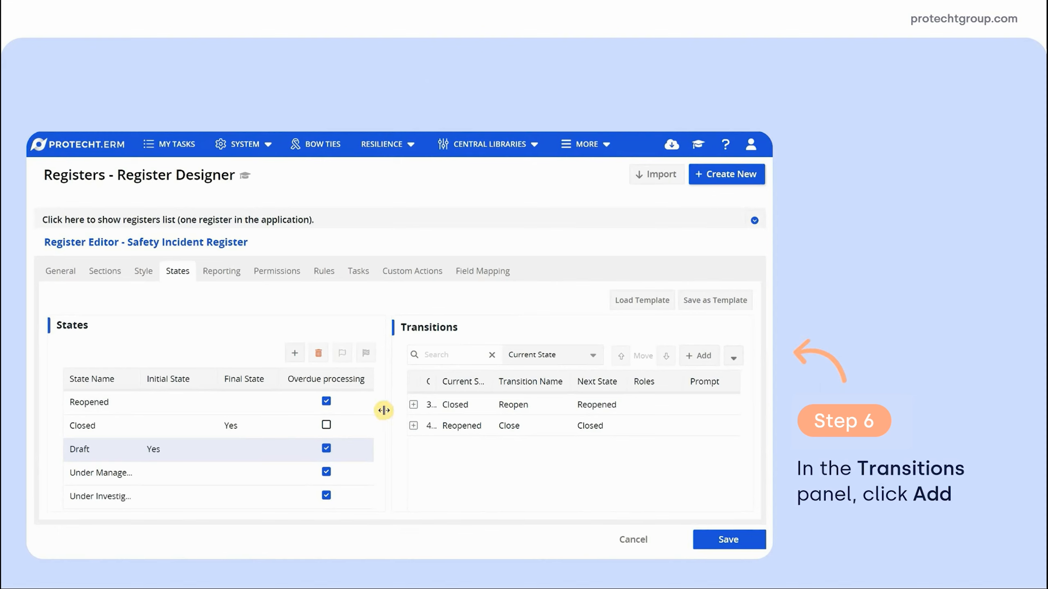
# Enlarge the transitions area and add a transition named Submit from Draft to Under Management Review.
pyautogui.moveTo(383, 411); pyautogui.dragTo(213, 417)
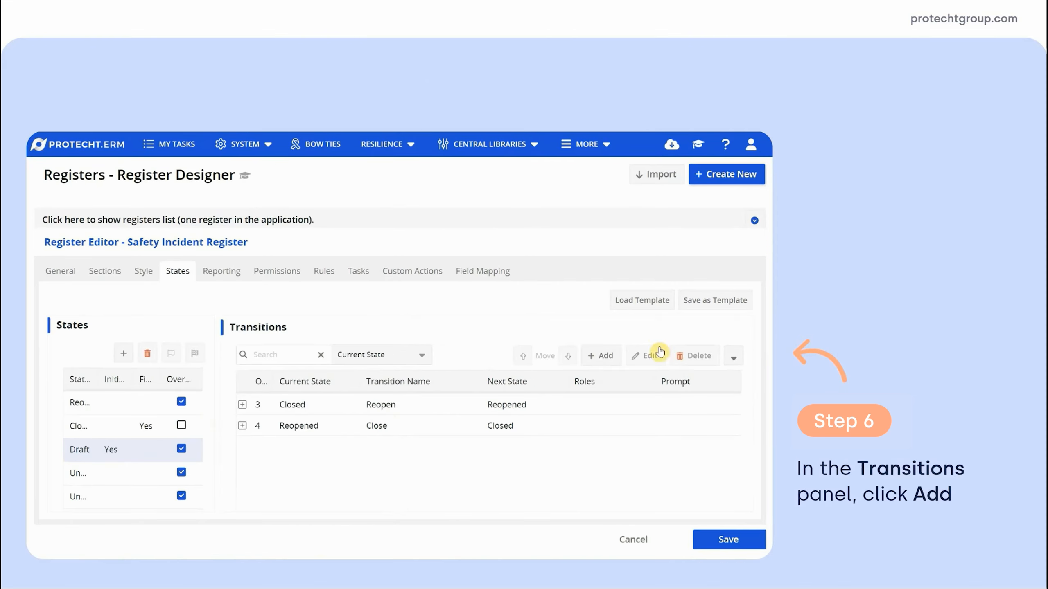
pyautogui.click(332, 448)
pyautogui.click(352, 450)
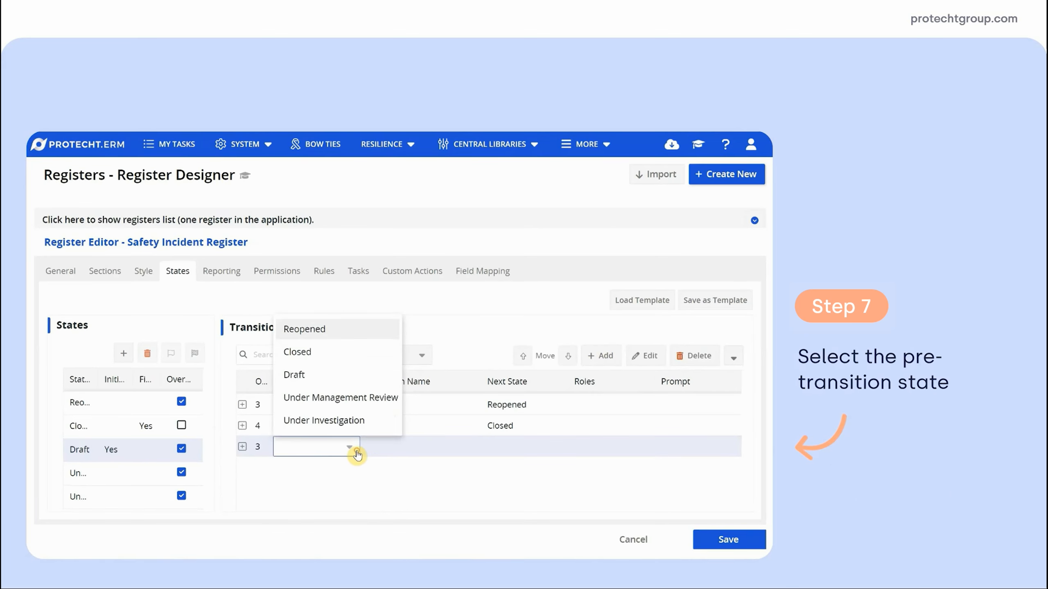
pyautogui.click(308, 379)
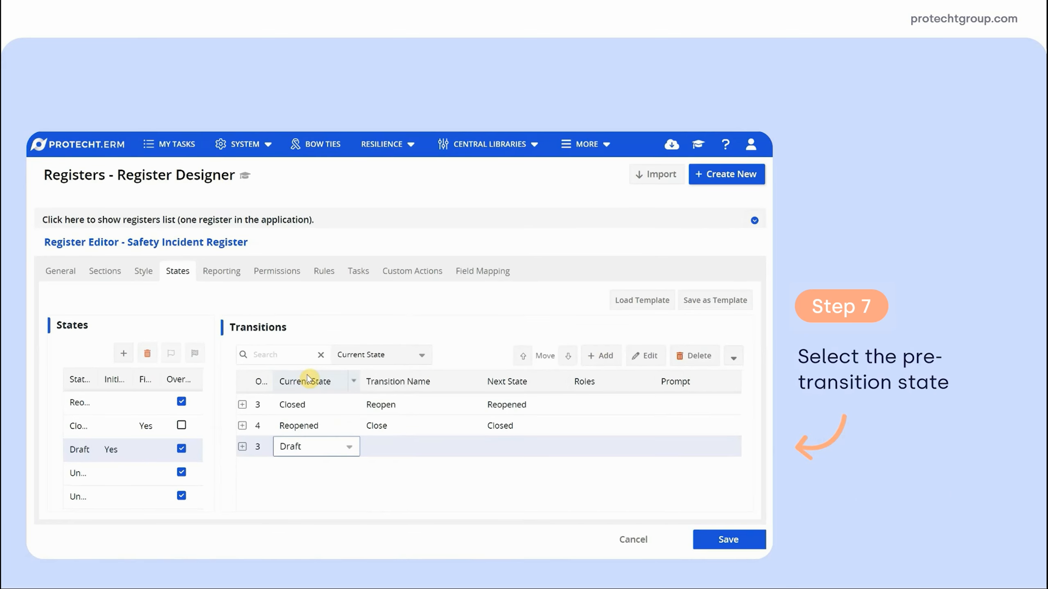
pyautogui.click(453, 449)
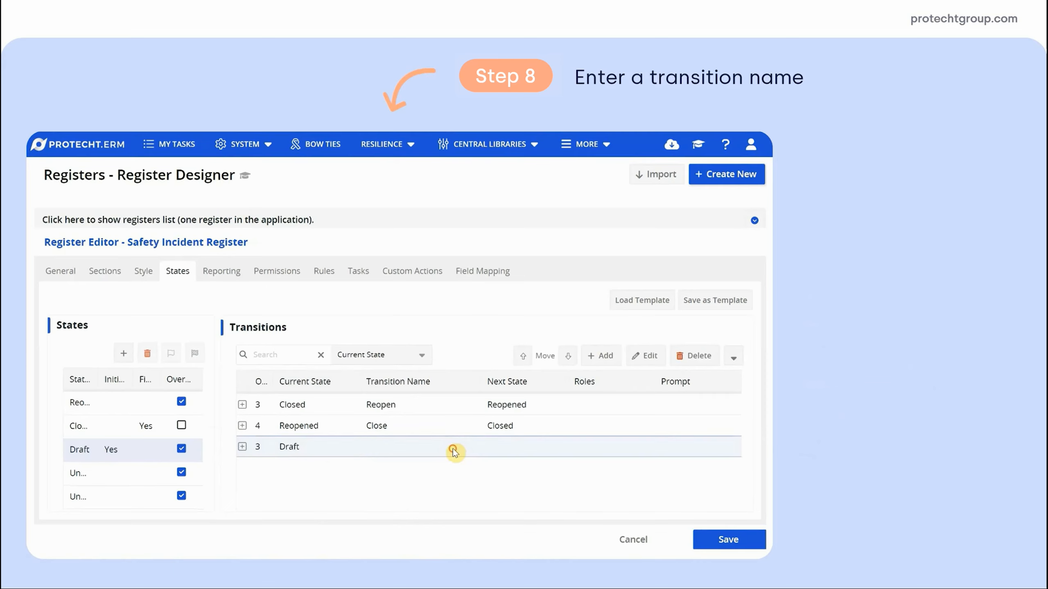
pyautogui.write('Submit')
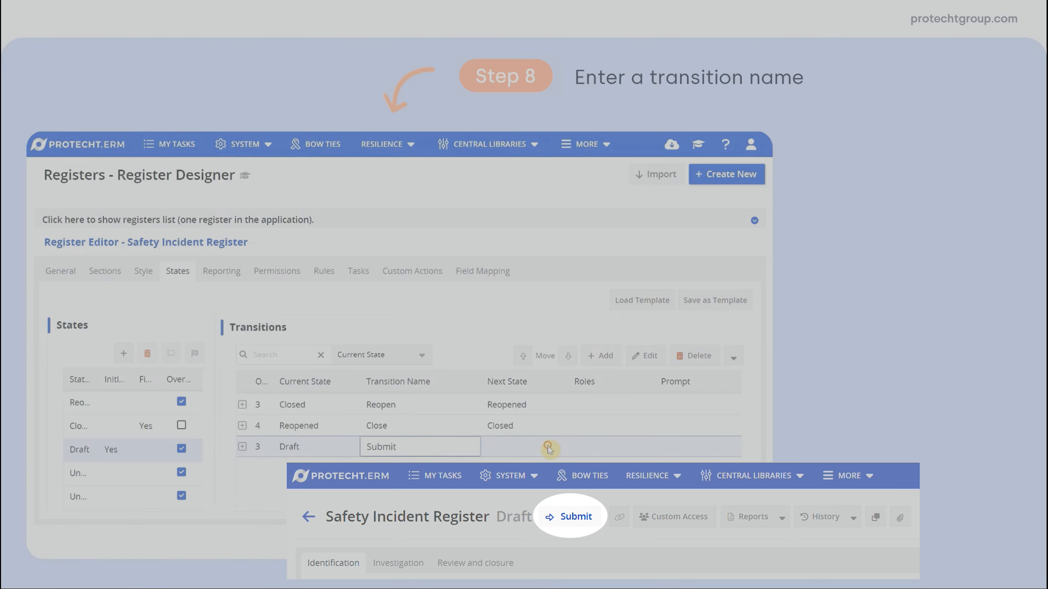
pyautogui.click(548, 446)
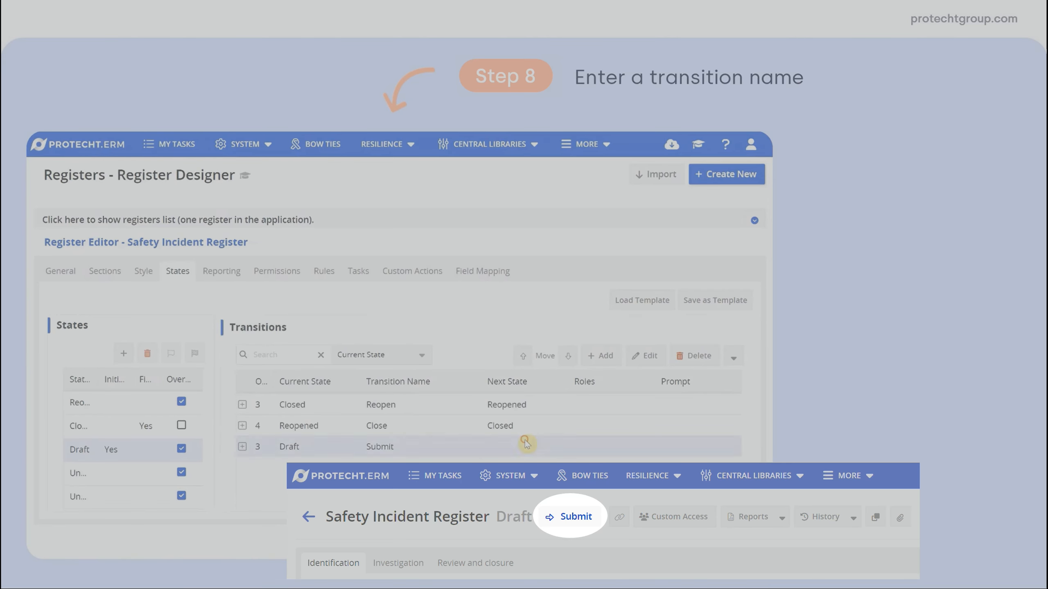
pyautogui.click(556, 449)
pyautogui.click(555, 448)
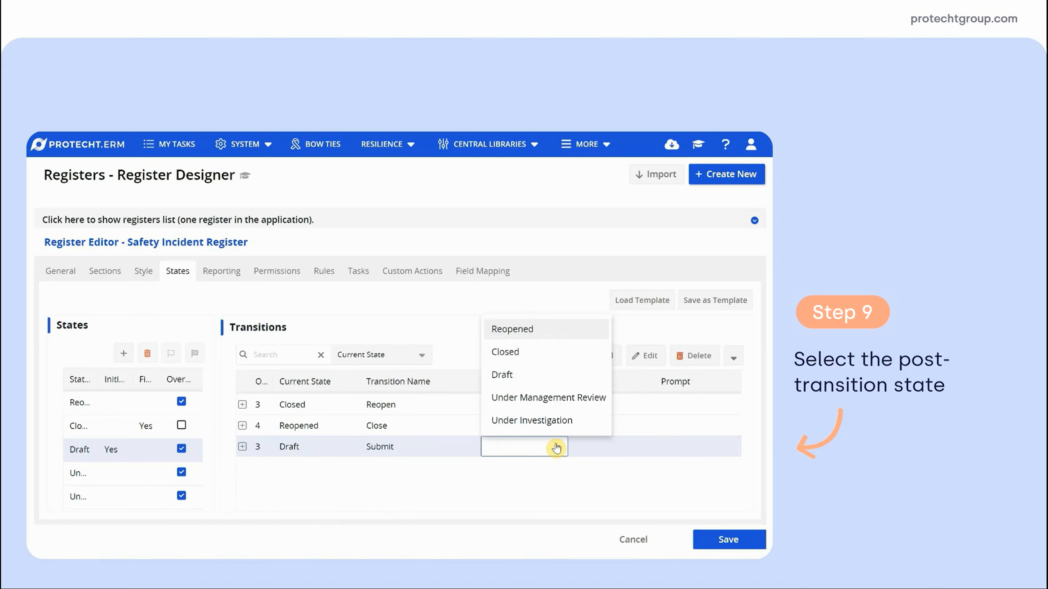
pyautogui.click(541, 397)
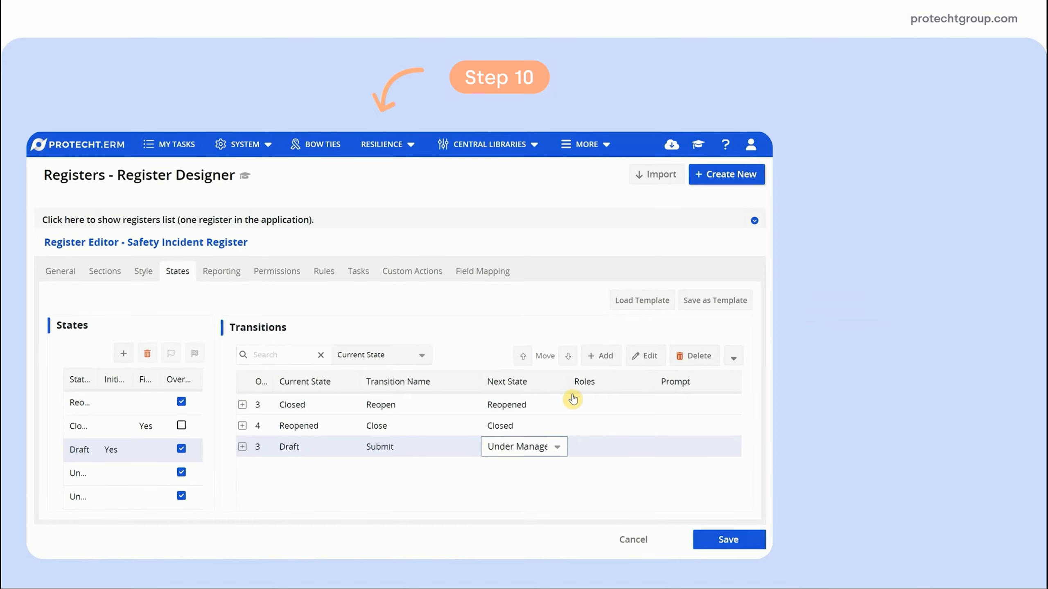
# Add a transition named Close from Under Management Review to Closed.
pyautogui.click(601, 356)
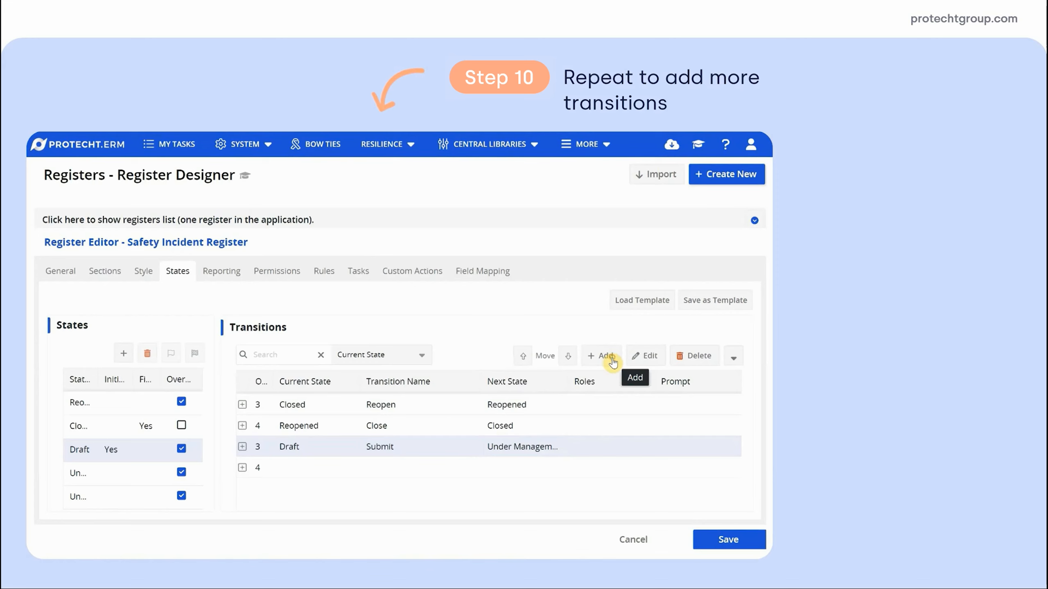
pyautogui.click(315, 473)
pyautogui.click(350, 468)
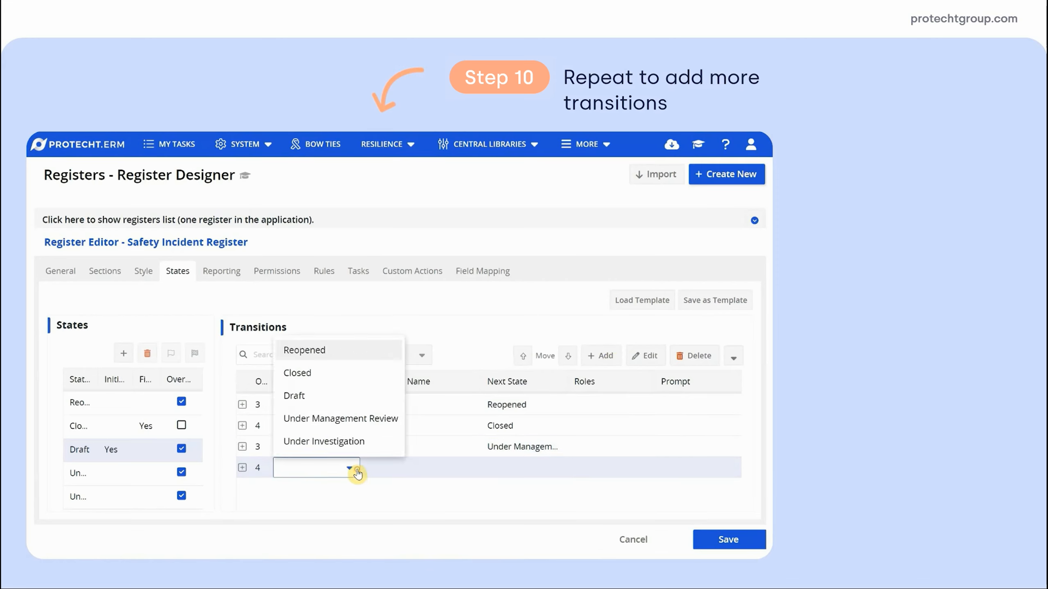
pyautogui.click(357, 422)
pyautogui.click(381, 468)
pyautogui.write('Close')
pyautogui.click(542, 467)
pyautogui.click(556, 468)
pyautogui.click(594, 373)
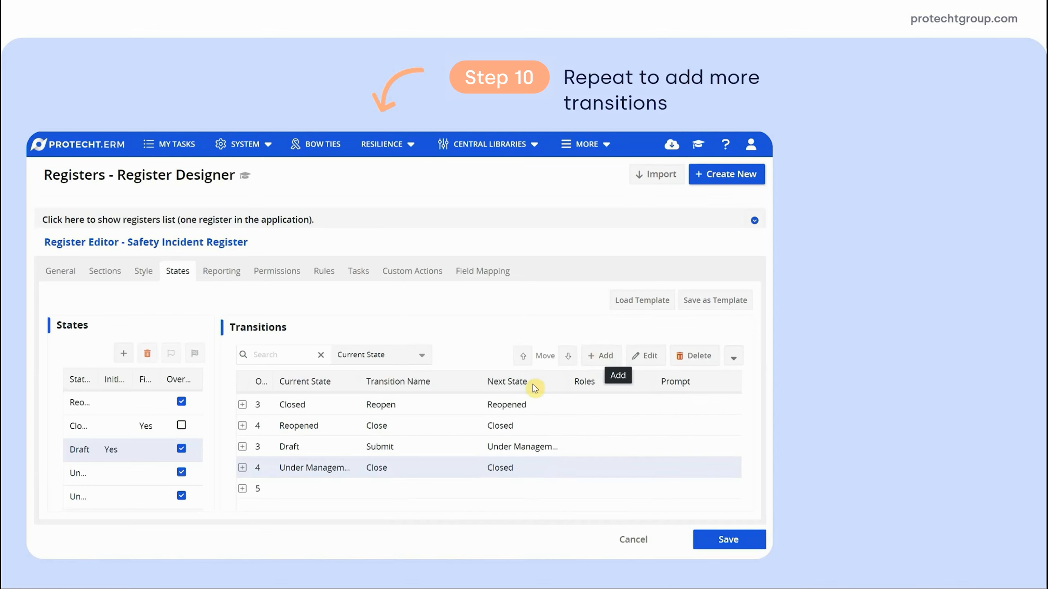
# Add a transition named Investigate from Under Management Review to Under Investigation.
pyautogui.click(601, 356)
pyautogui.click(304, 488)
pyautogui.click(306, 488)
pyautogui.click(359, 441)
pyautogui.click(394, 488)
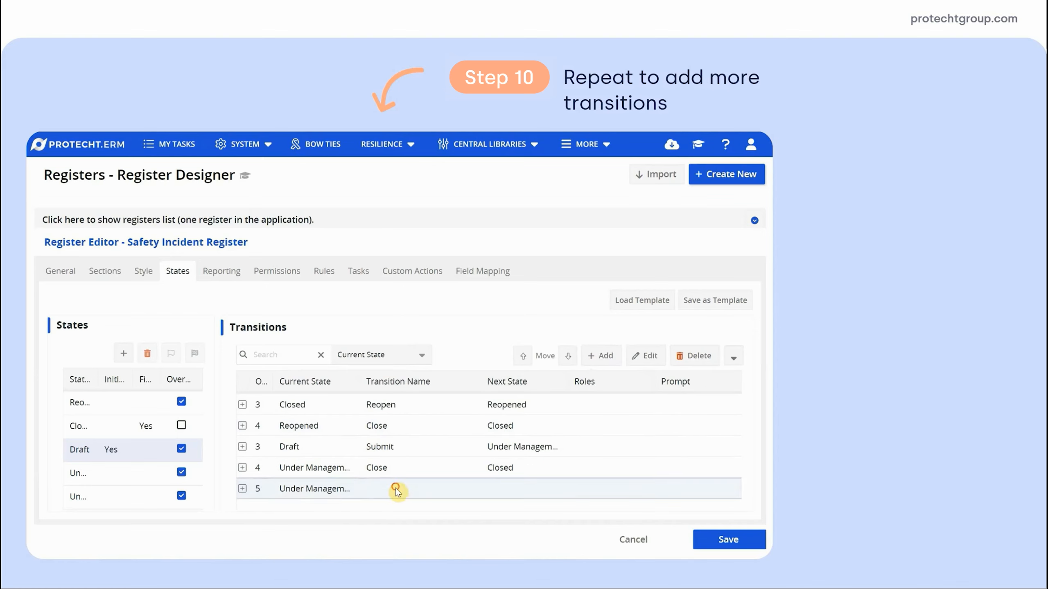
pyautogui.write('Investigate')
pyautogui.click(543, 489)
pyautogui.click(558, 488)
pyautogui.click(555, 464)
# Add a transition named Close from Under Investigation to Closed.
pyautogui.click(601, 356)
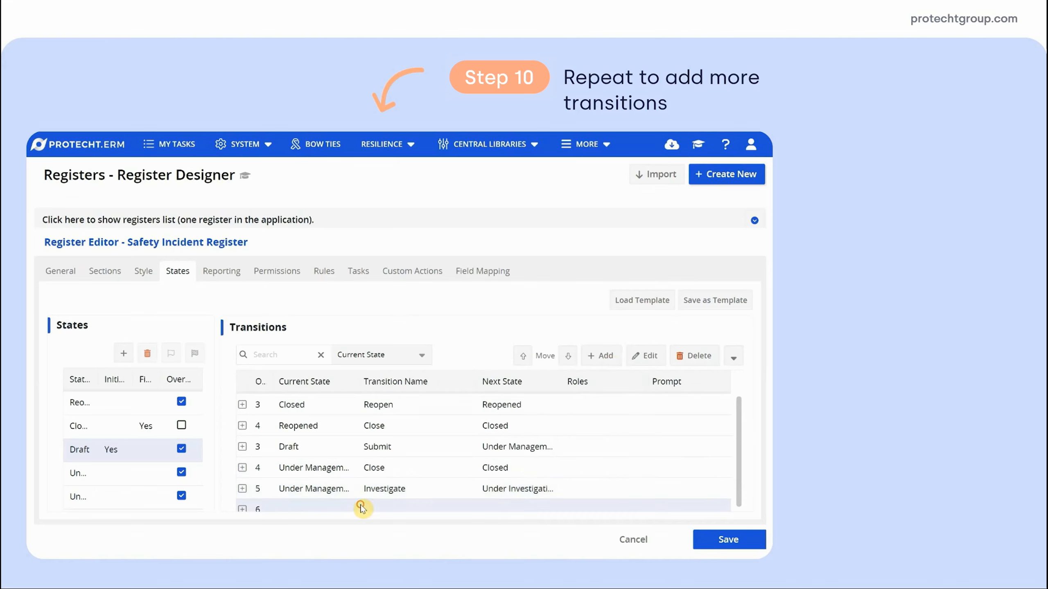
pyautogui.click(351, 503)
pyautogui.click(351, 503)
pyautogui.click(356, 475)
pyautogui.click(391, 503)
pyautogui.write('Close')
pyautogui.click(555, 504)
pyautogui.click(555, 504)
pyautogui.click(559, 410)
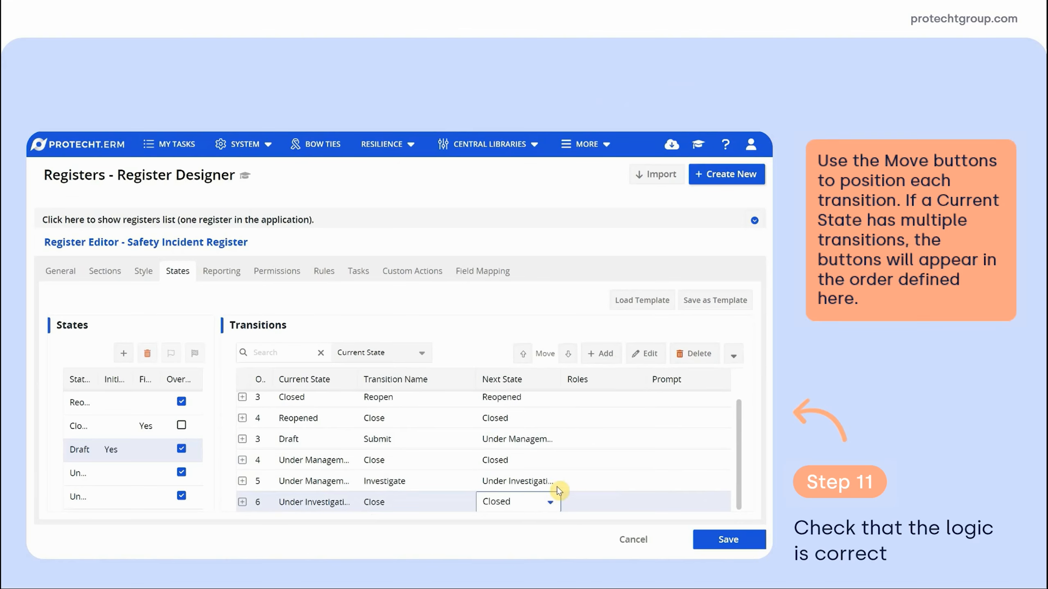
pyautogui.click(562, 542)
# Move the Reopen transition of the Closed state down to fifth place in the transition order.
pyautogui.scroll(1, 263, 403)
pyautogui.click(263, 403)
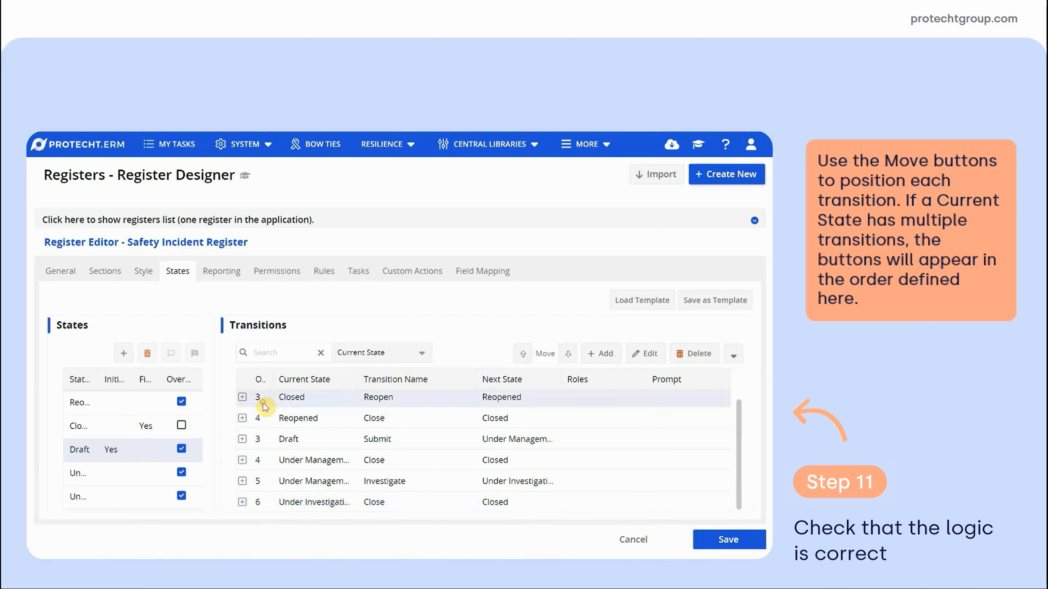
pyautogui.click(570, 354)
pyautogui.click(572, 355)
pyautogui.click(568, 355)
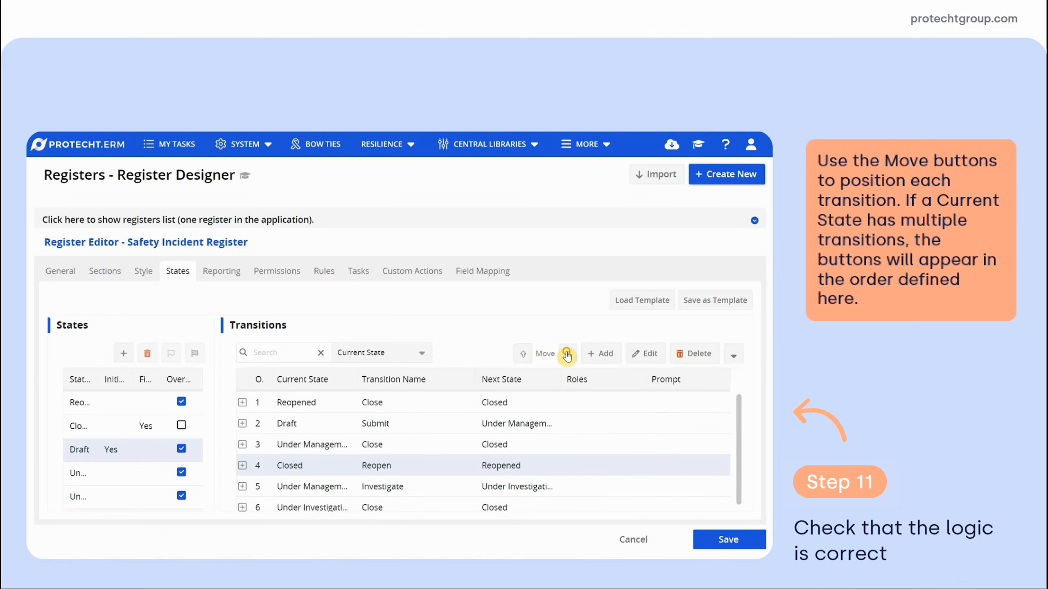
pyautogui.click(567, 355)
# Move the Close transition of the Reopened state down to fifth place, below the Reopen transition.
pyautogui.click(362, 401)
pyautogui.click(363, 401)
pyautogui.click(565, 355)
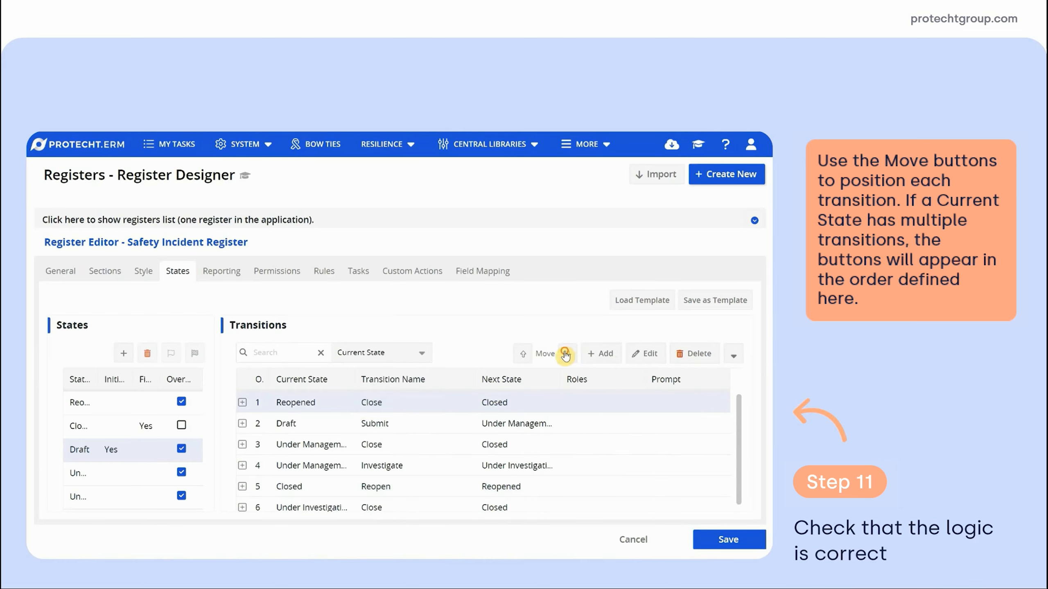
pyautogui.click(566, 355)
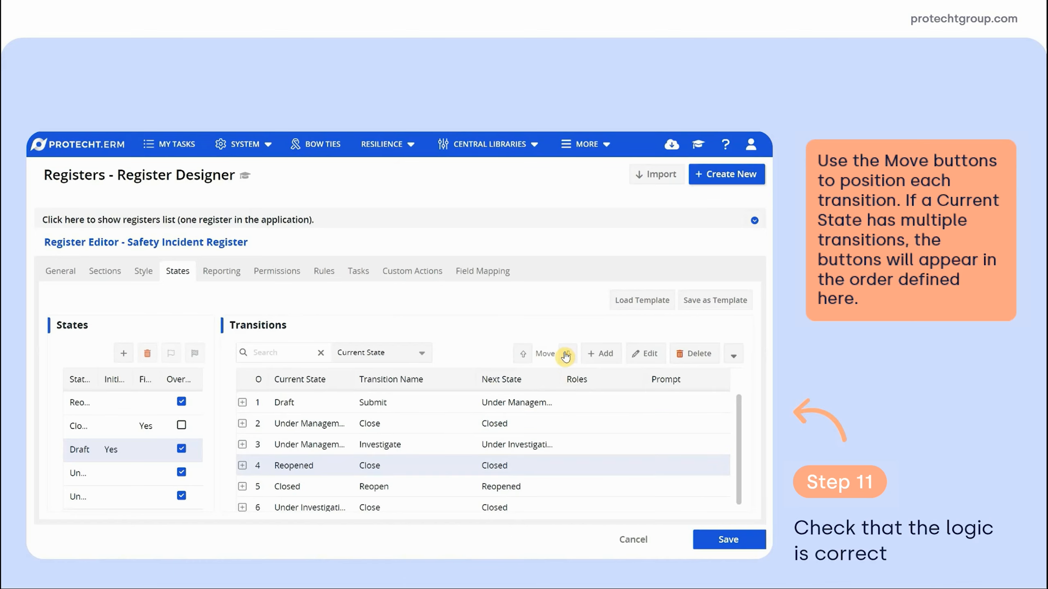
pyautogui.click(568, 355)
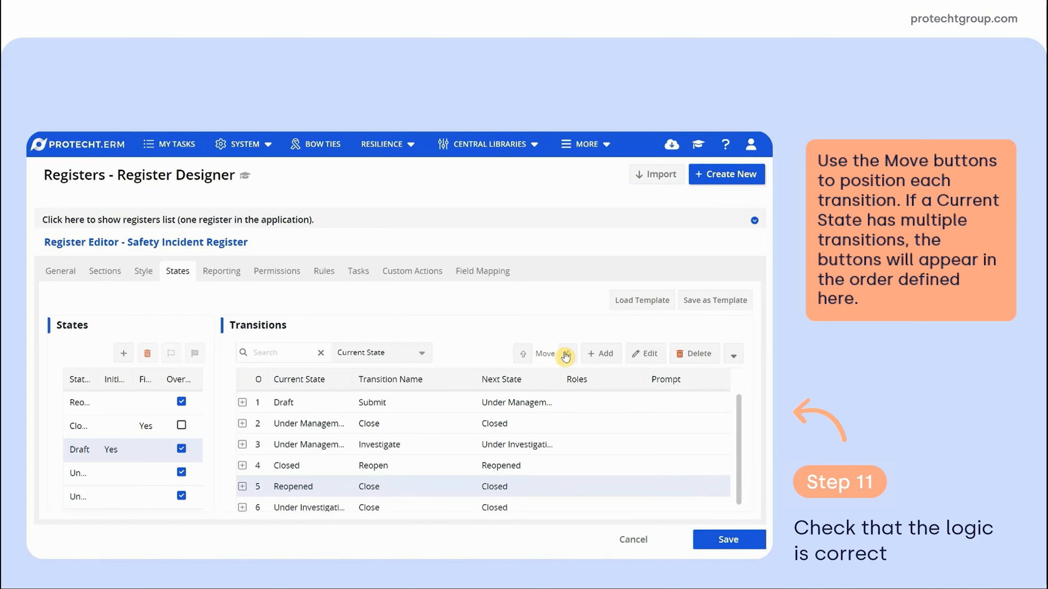
# Move the Close transition of the Under Investigation state up to fourth place, above the Reopen transition.
pyautogui.click(332, 510)
pyautogui.click(524, 355)
pyautogui.click(524, 356)
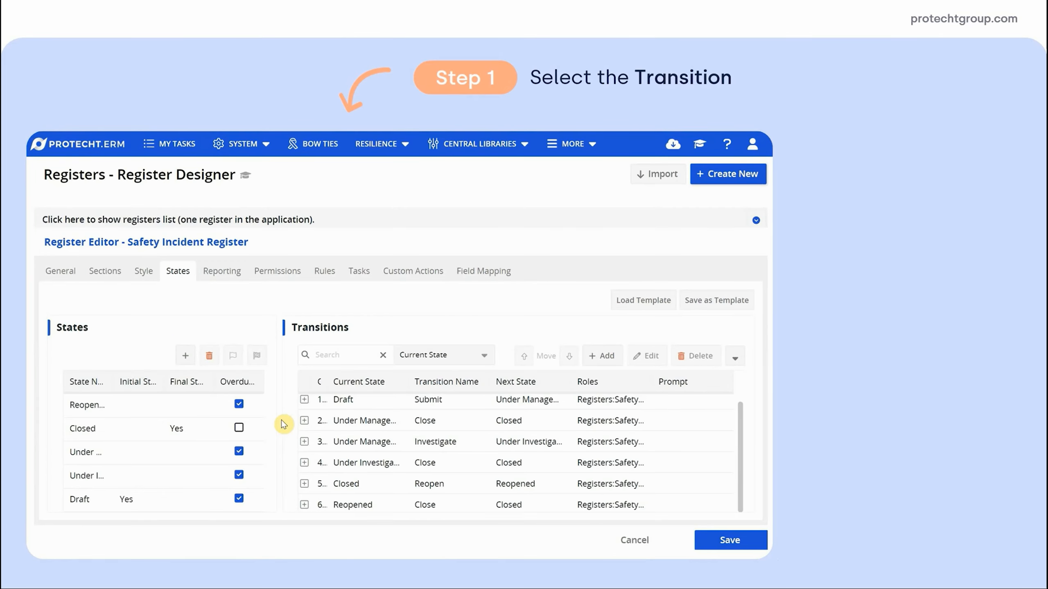
# Widen the transitions list and add the Data Entry User and Health and Safety Manager roles to the Draft state's Submit transition.
pyautogui.moveTo(283, 424); pyautogui.dragTo(159, 438)
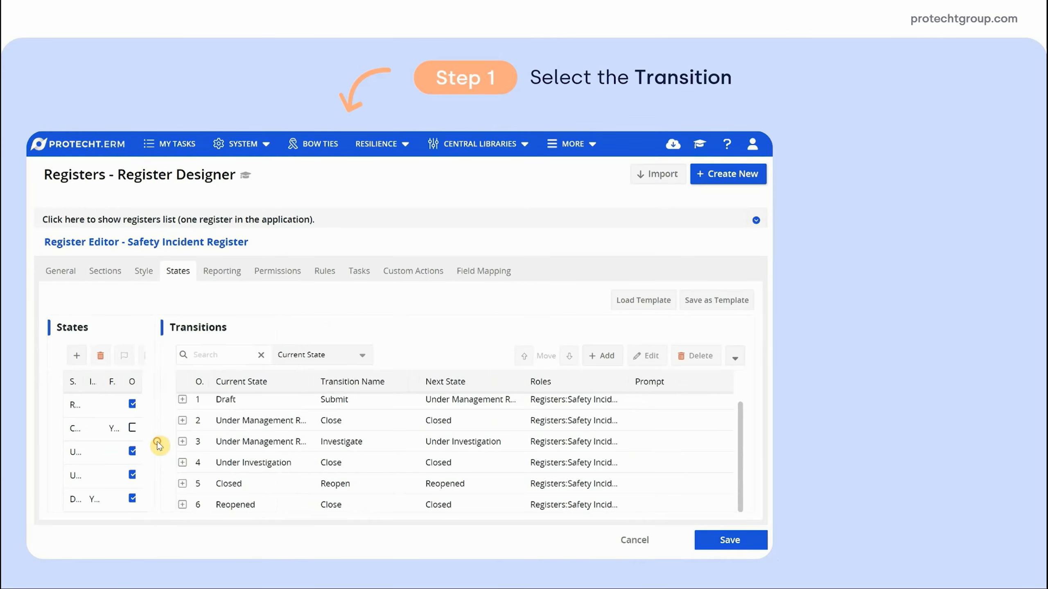
pyautogui.click(598, 399)
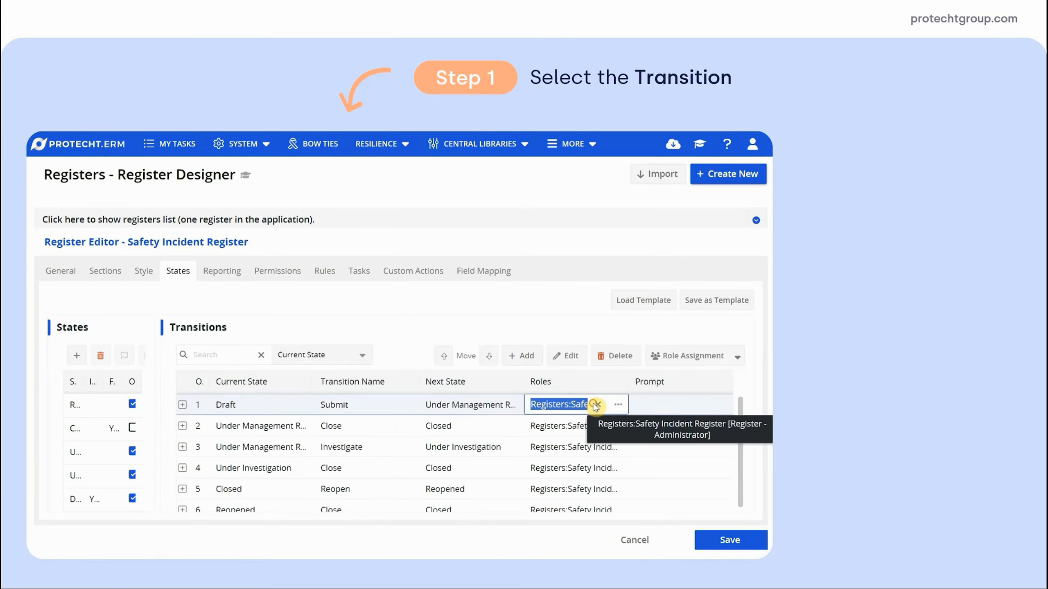
pyautogui.click(618, 407)
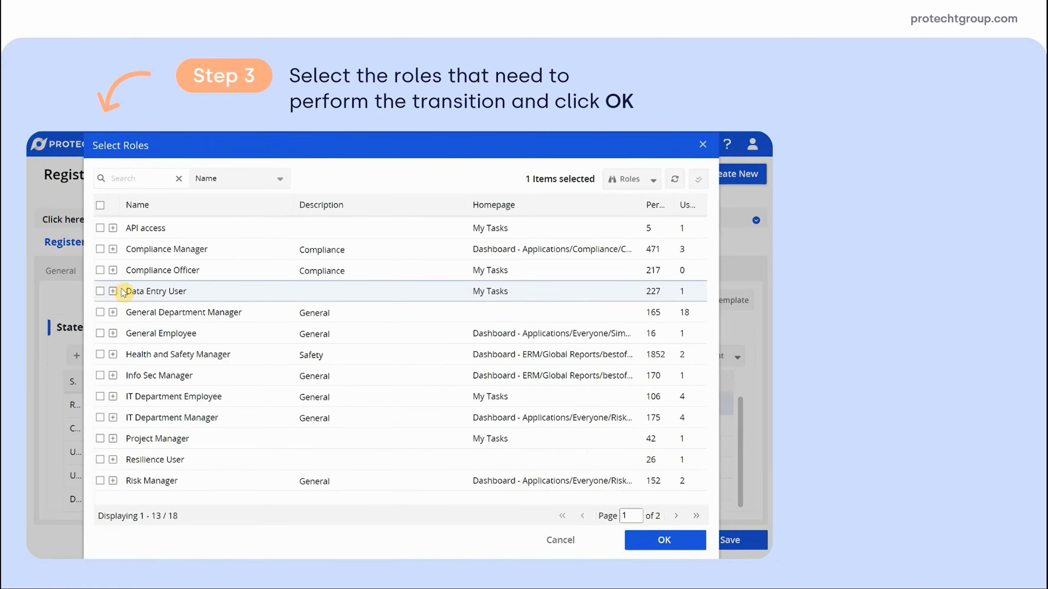
pyautogui.click(100, 291)
pyautogui.click(670, 542)
# Add the Health and Safety Manager role to the Close transition of the Under Management Review state.
pyautogui.click(617, 427)
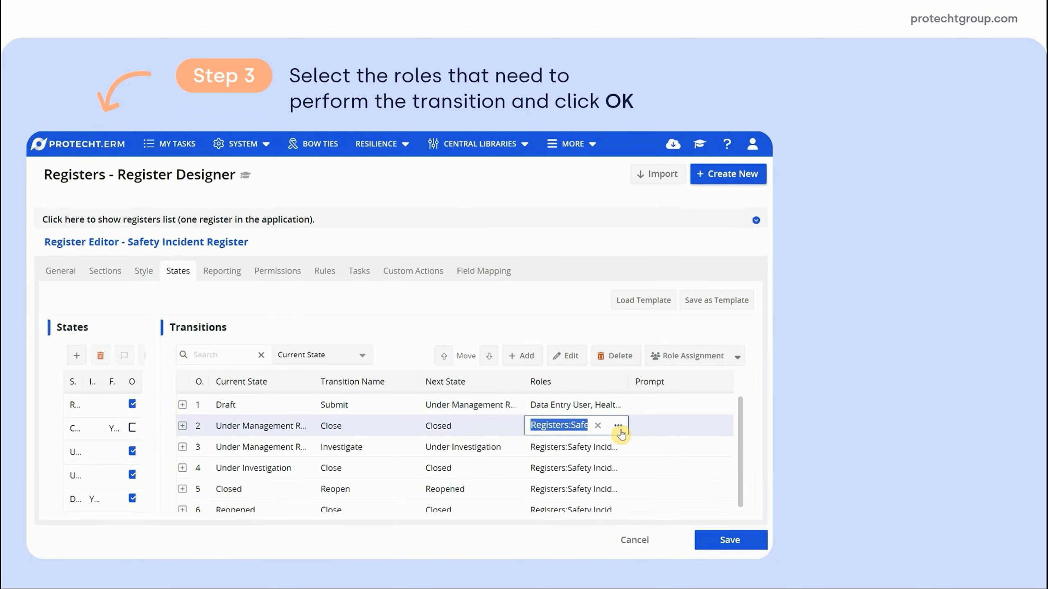
pyautogui.click(621, 429)
pyautogui.click(100, 354)
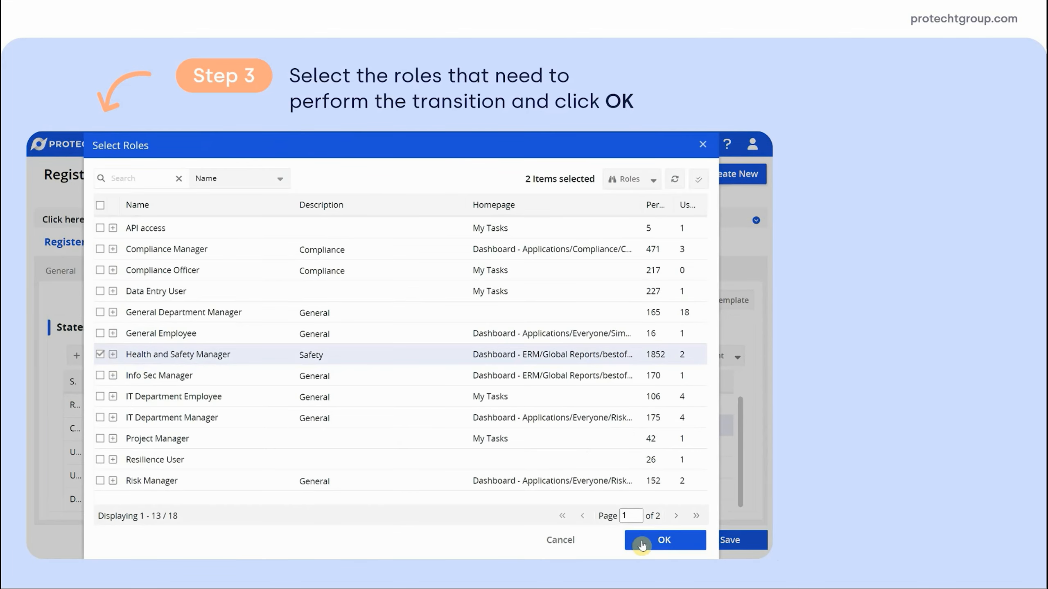
pyautogui.click(641, 545)
# Add the Health and Safety Manager role to the Investigate transition of the Under Management Review state.
pyautogui.click(614, 448)
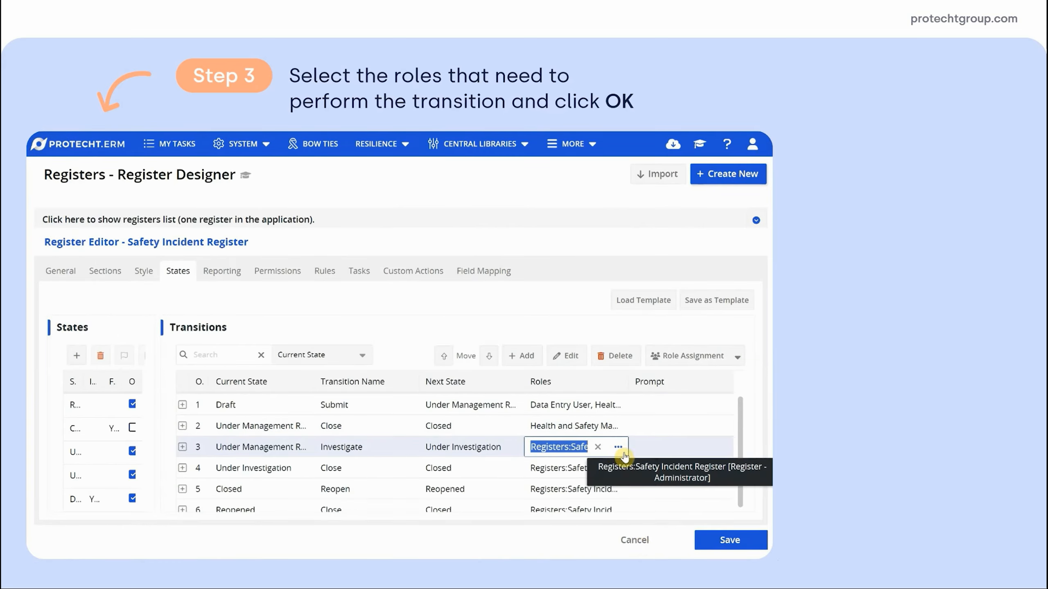
pyautogui.click(619, 450)
pyautogui.click(100, 355)
pyautogui.click(662, 541)
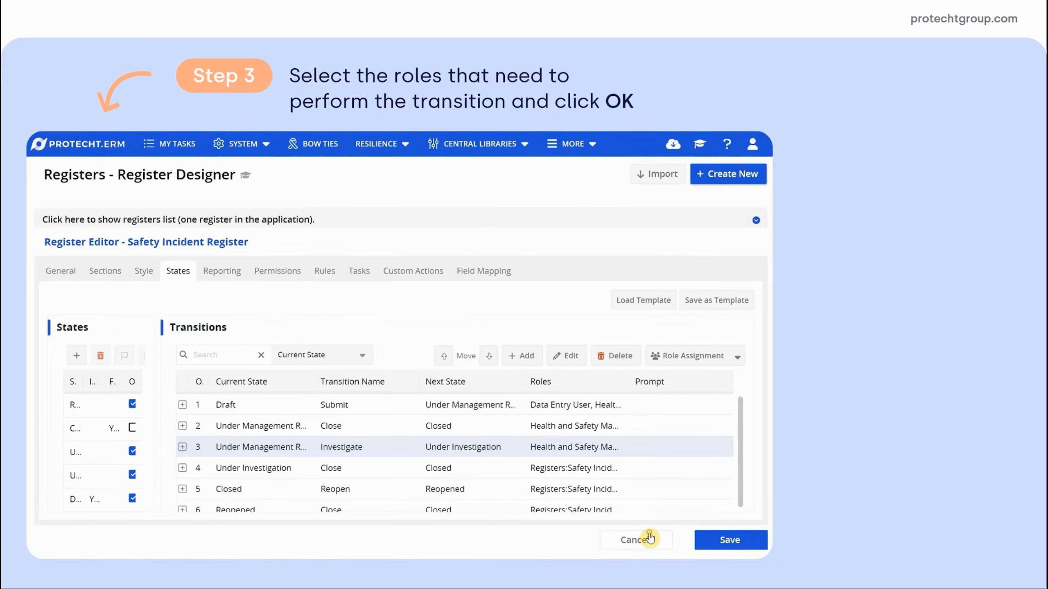
# Add the Health and Safety Manager role to the Close transition of the Under Investigation state.
pyautogui.click(576, 469)
pyautogui.click(611, 469)
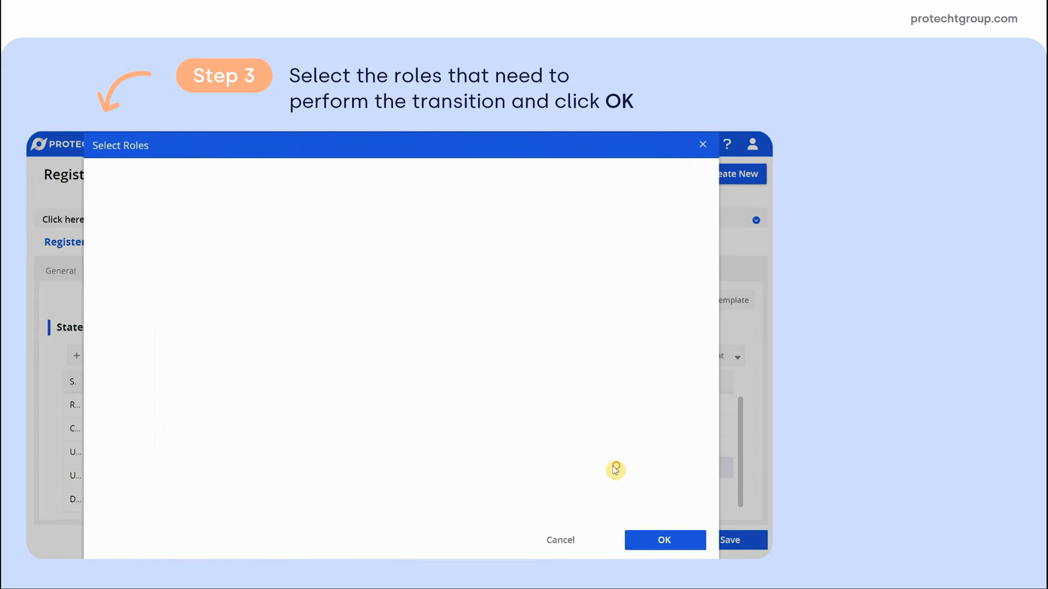
pyautogui.click(100, 355)
pyautogui.click(646, 541)
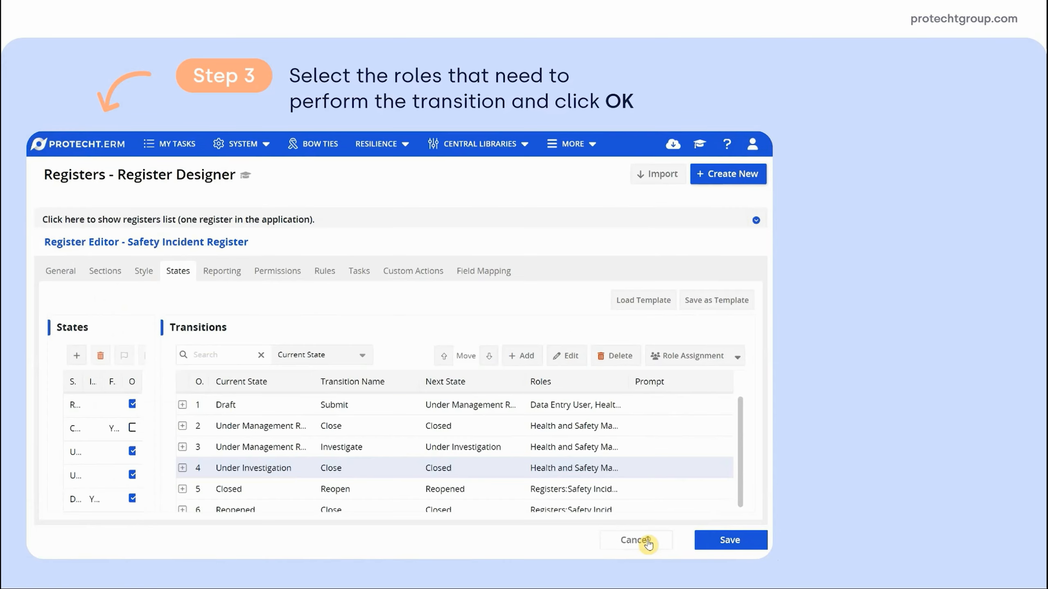
# Add the Health and Safety Manager role to the Reopen transition of the Closed state.
pyautogui.click(545, 493)
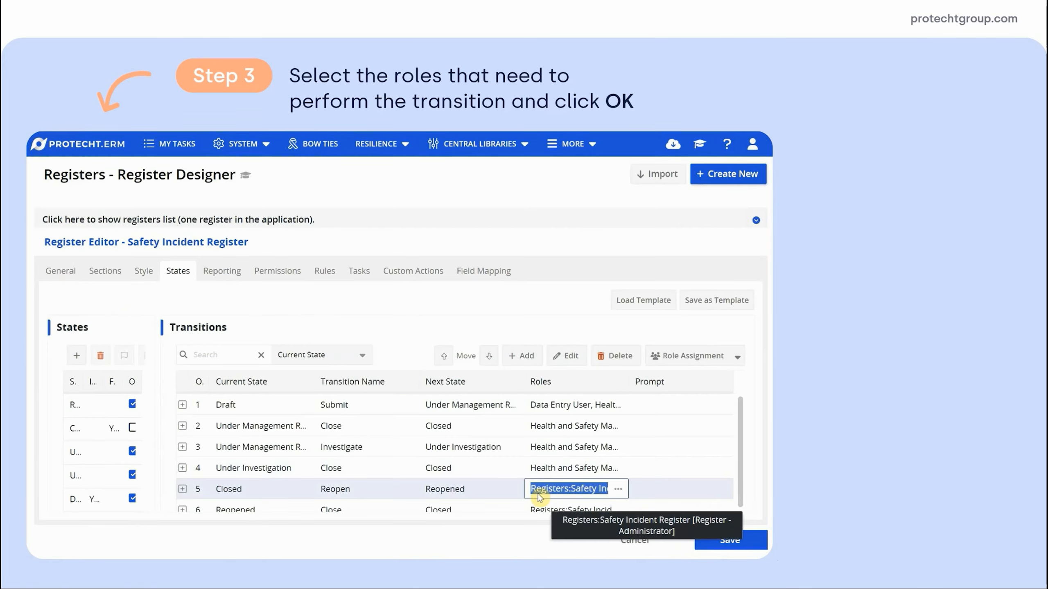
pyautogui.click(577, 490)
pyautogui.click(100, 354)
pyautogui.click(635, 543)
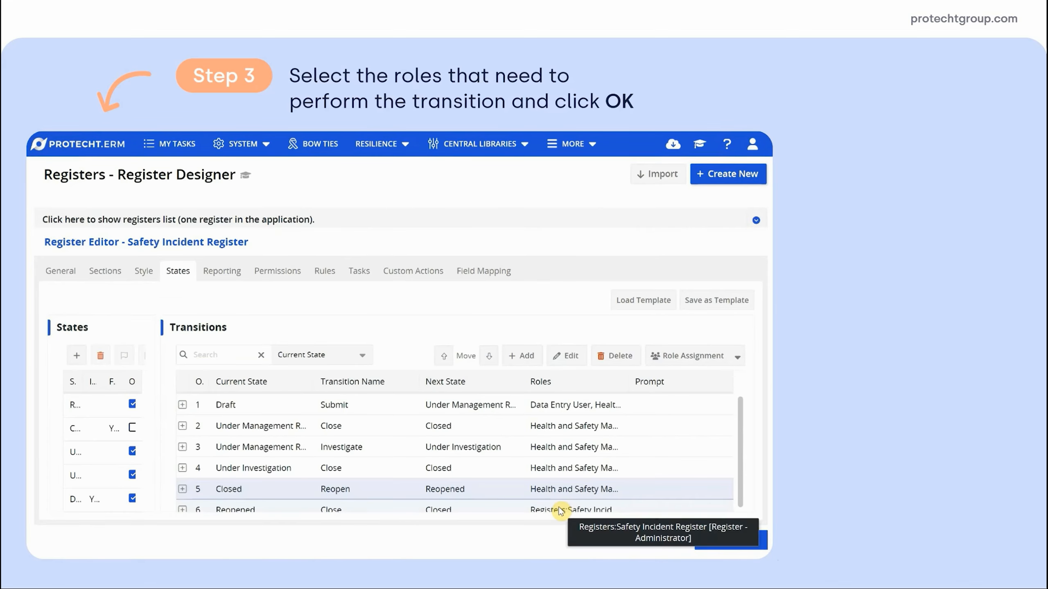
# Add the Health and Safety Manager role to the Close transition of the Reopened state.
pyautogui.click(561, 511)
pyautogui.click(558, 507)
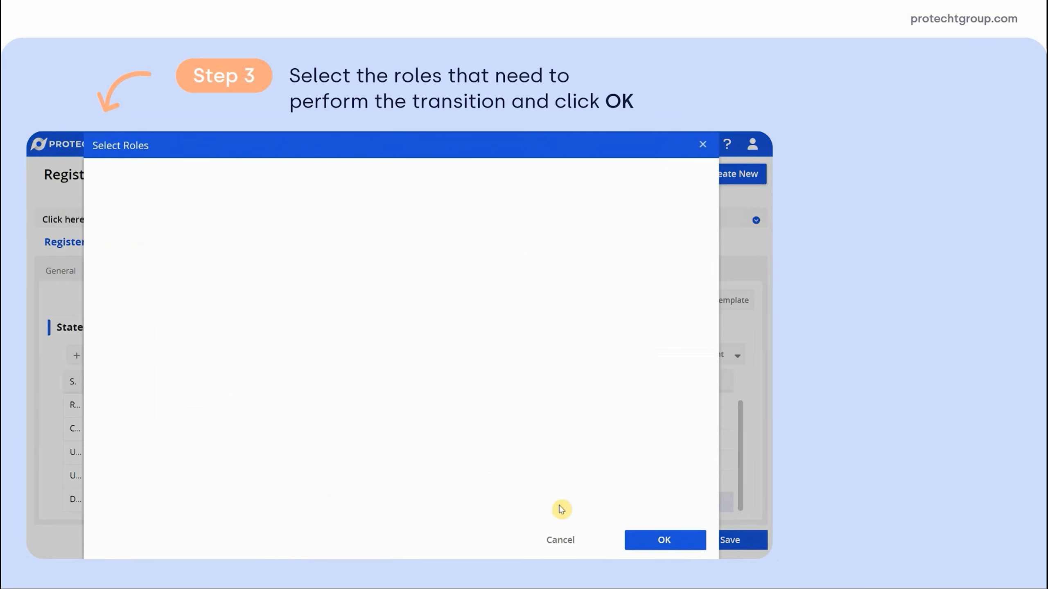
pyautogui.click(100, 355)
pyautogui.click(637, 541)
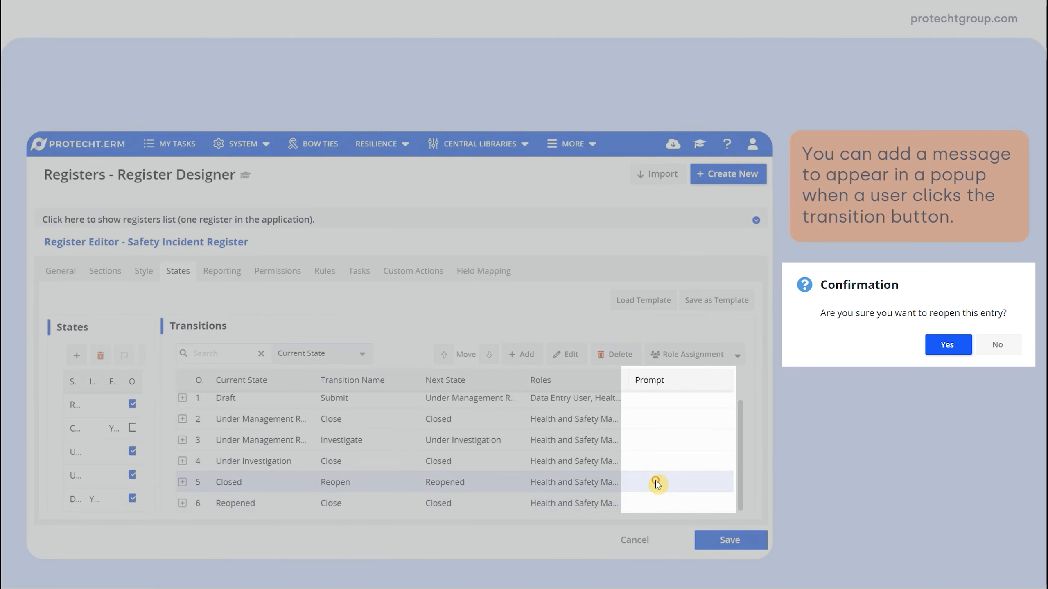
# Set the Closed state's Reopen transition prompt to "Are you sure you want to reopen this entry?" and save the register.
pyautogui.click(654, 481)
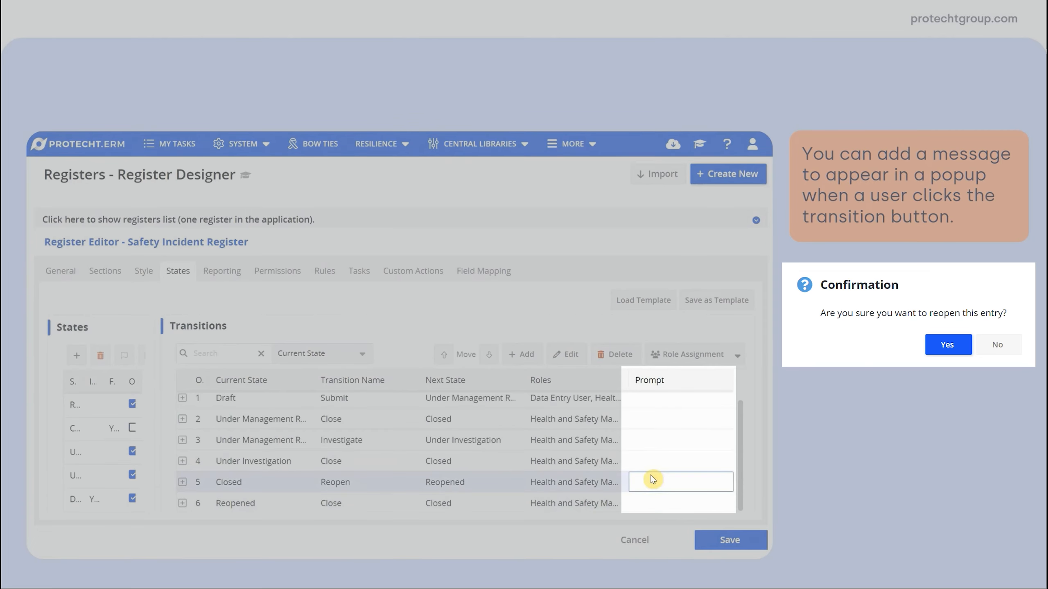
pyautogui.write('Are you sure you want to reopen this entry?')
pyautogui.press('Return')
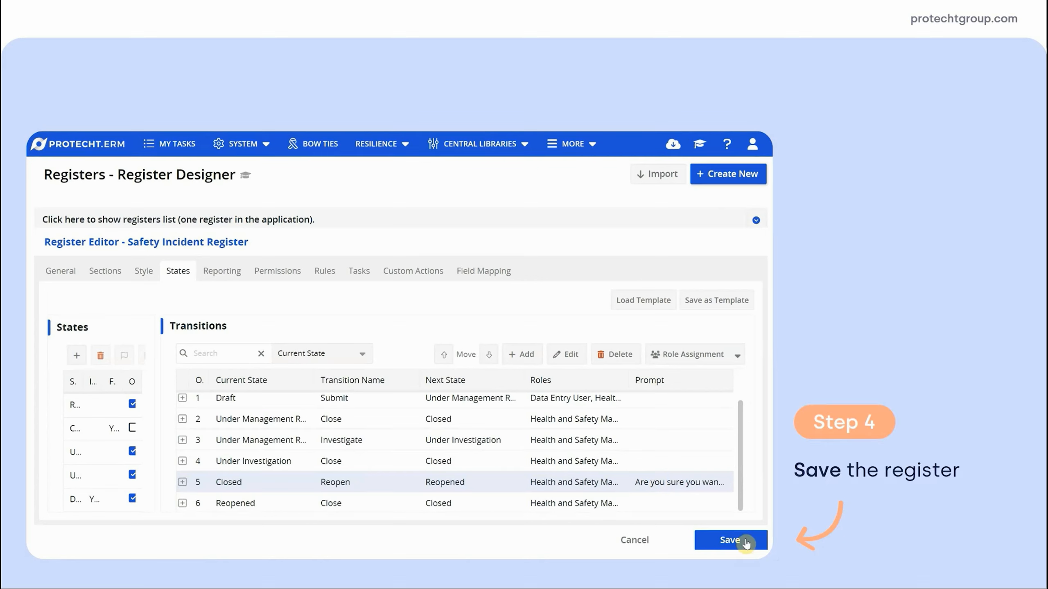
pyautogui.click(745, 543)
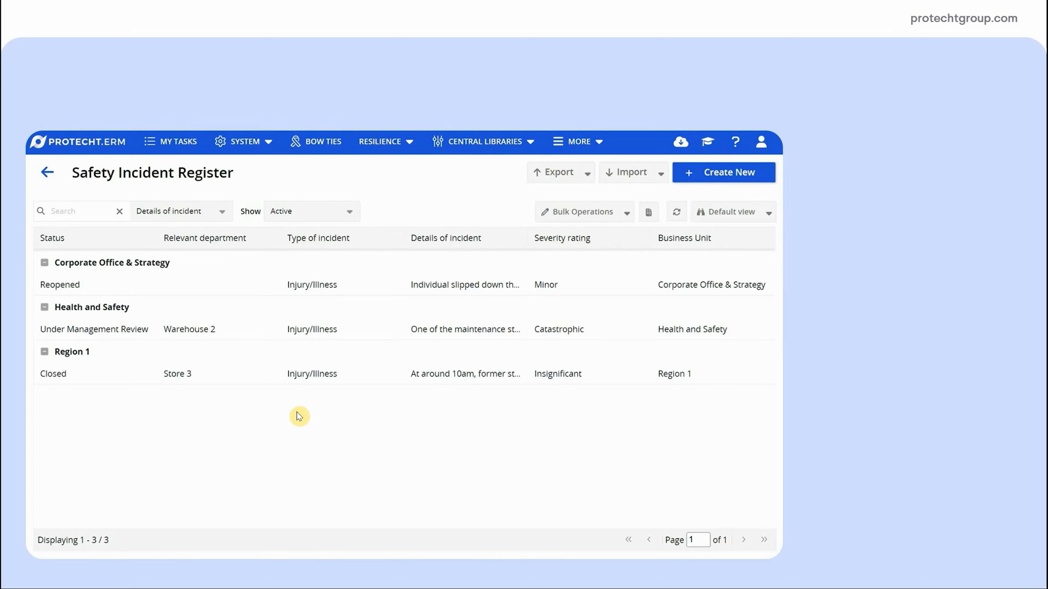
# Open the Warehouse 2 incident entry of the Health and Safety business unit and apply its Investigate and Close transitions.
pyautogui.click(202, 331)
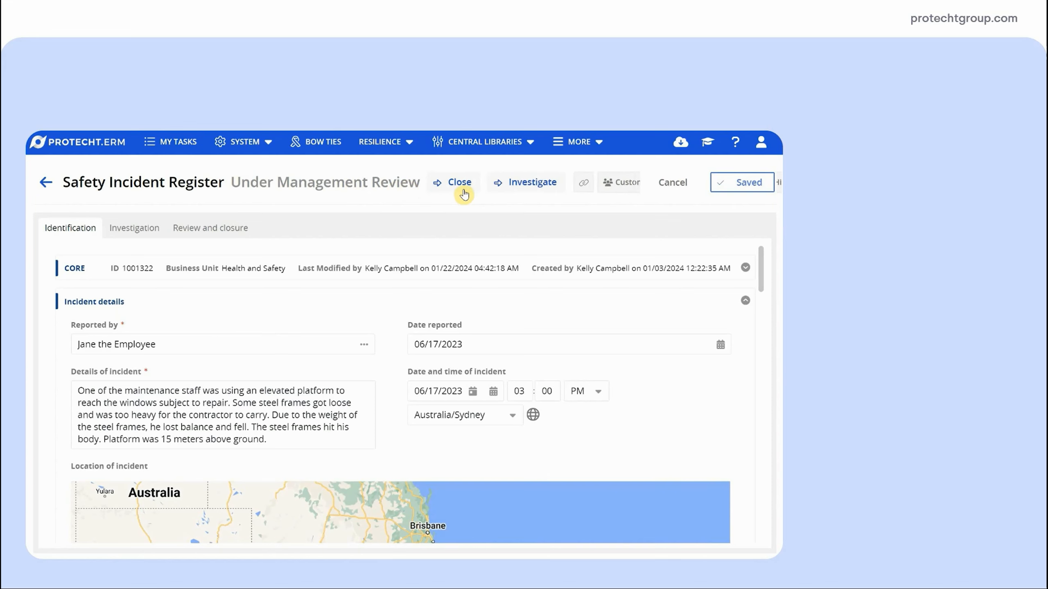
pyautogui.click(545, 186)
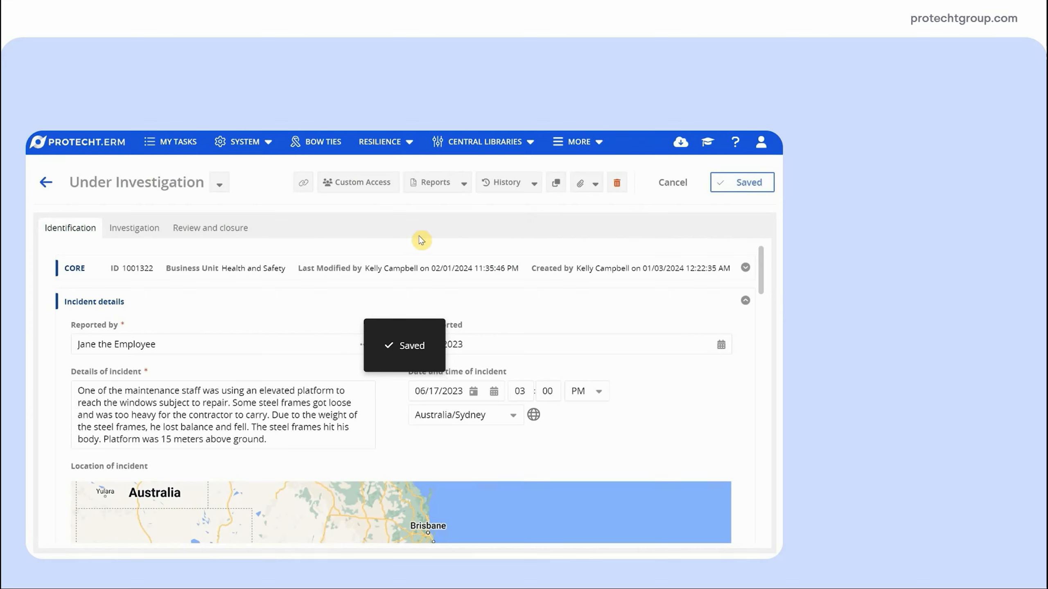
pyautogui.click(213, 190)
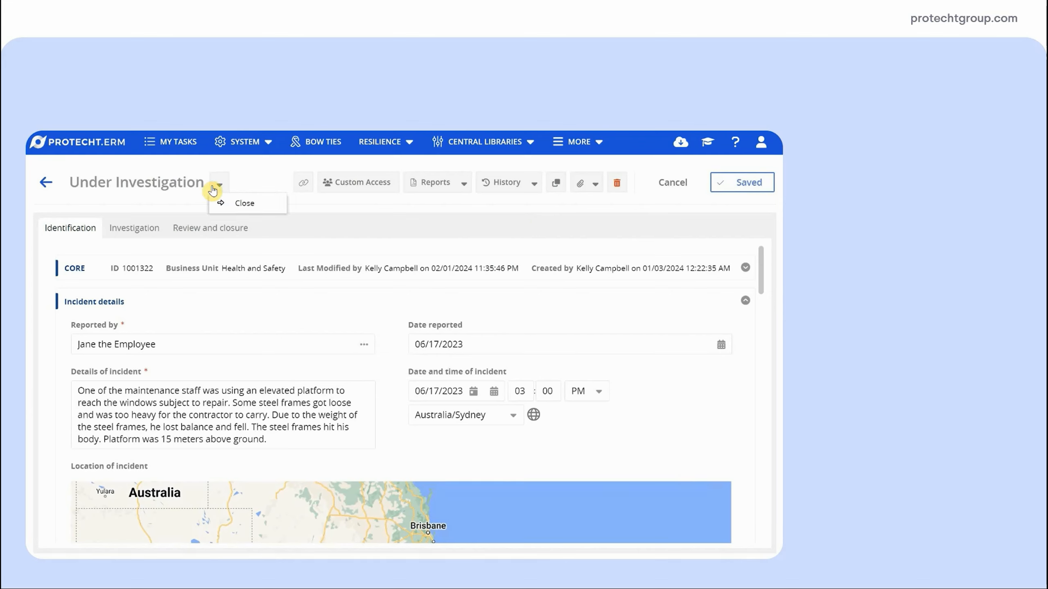
pyautogui.click(244, 203)
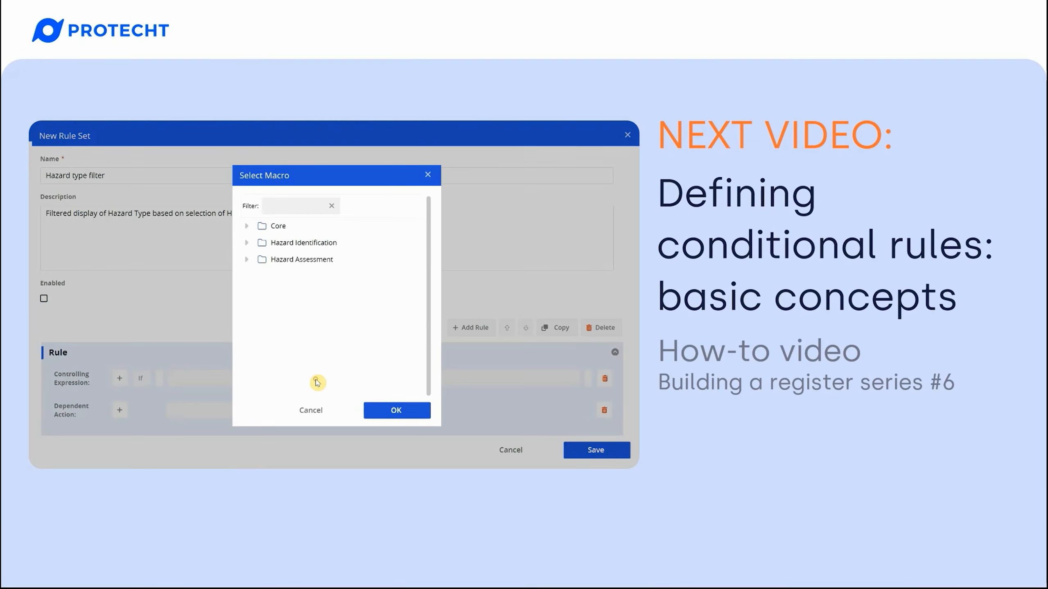